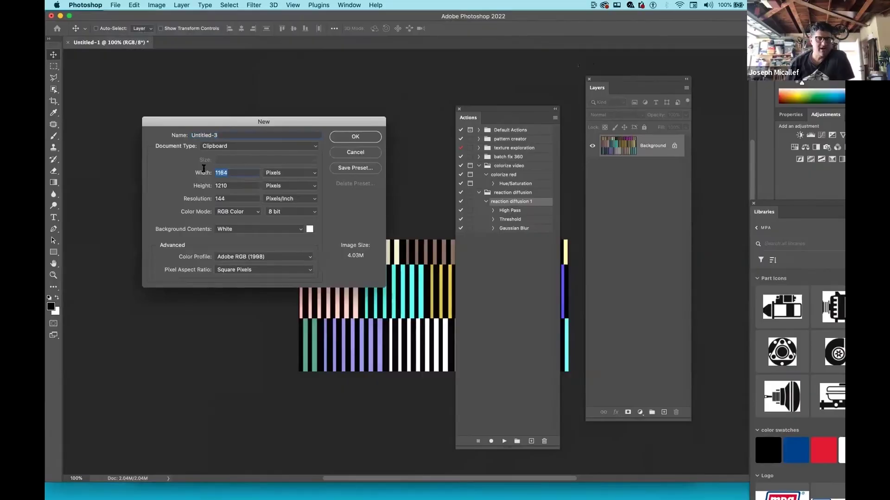
# - Enter 1000 px for both width and height, keeping 144 ppi and a white background
pyautogui.write('00')
pyautogui.press('Tab')
pyautogui.write('1000')
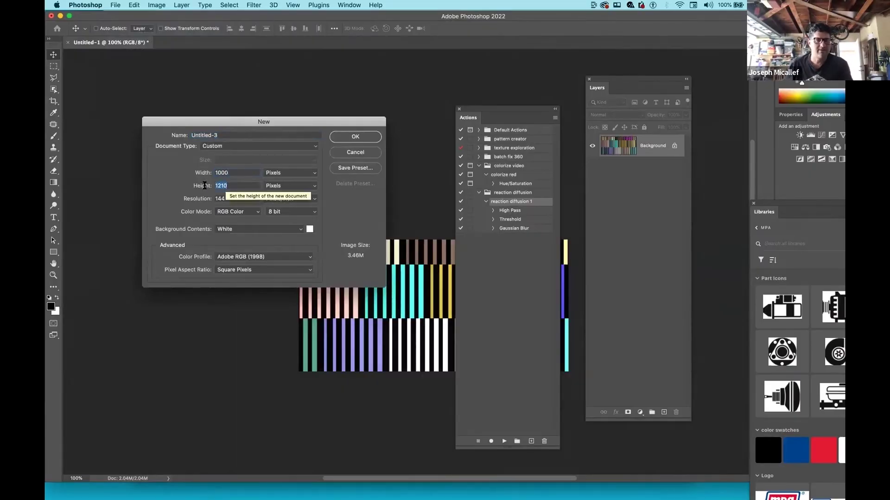
# - Create the Untitled-3 document, then move and resize the Actions and Layers panels clear of the canvas
pyautogui.click(355, 137)
pyautogui.moveTo(496, 113); pyautogui.dragTo(467, 231)
pyautogui.hscroll(5, 406, 192)
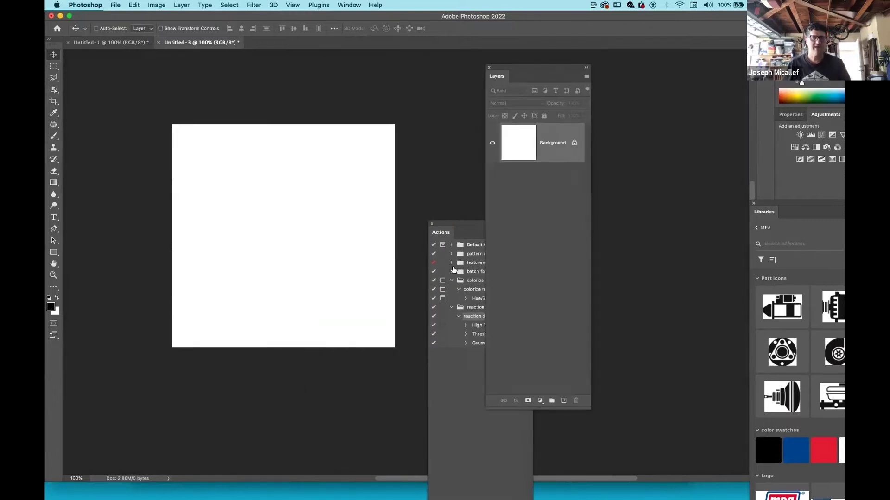
pyautogui.click(446, 225)
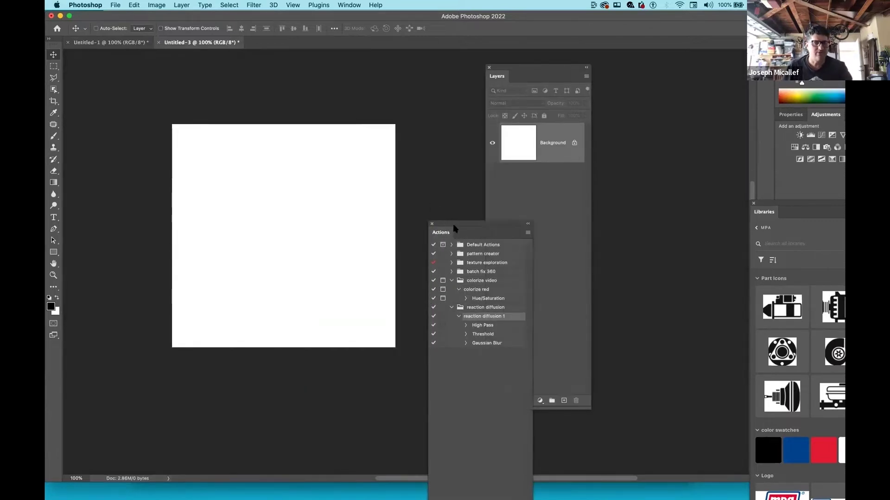
pyautogui.moveTo(456, 232); pyautogui.dragTo(365, 150)
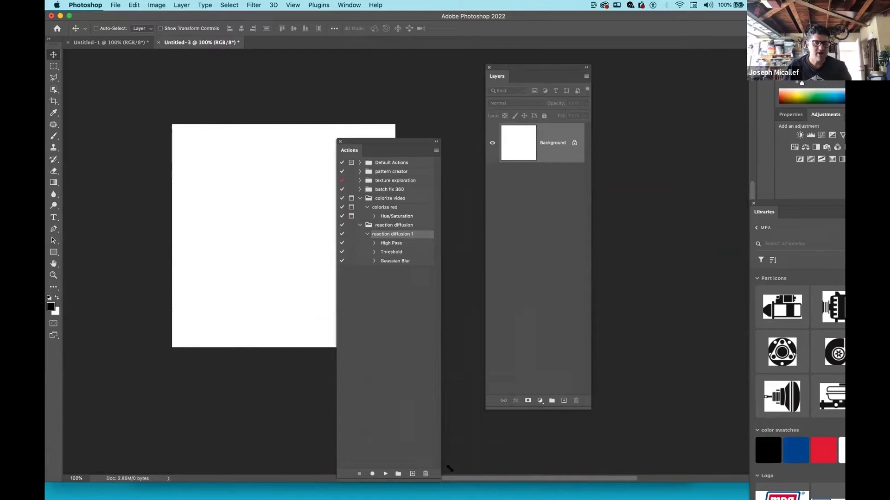
pyautogui.moveTo(437, 481); pyautogui.dragTo(408, 278)
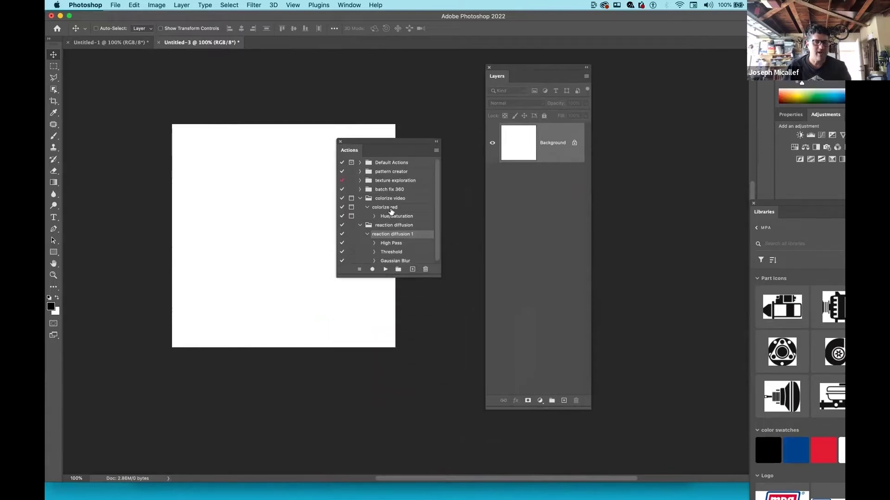
pyautogui.moveTo(363, 138); pyautogui.dragTo(369, 368)
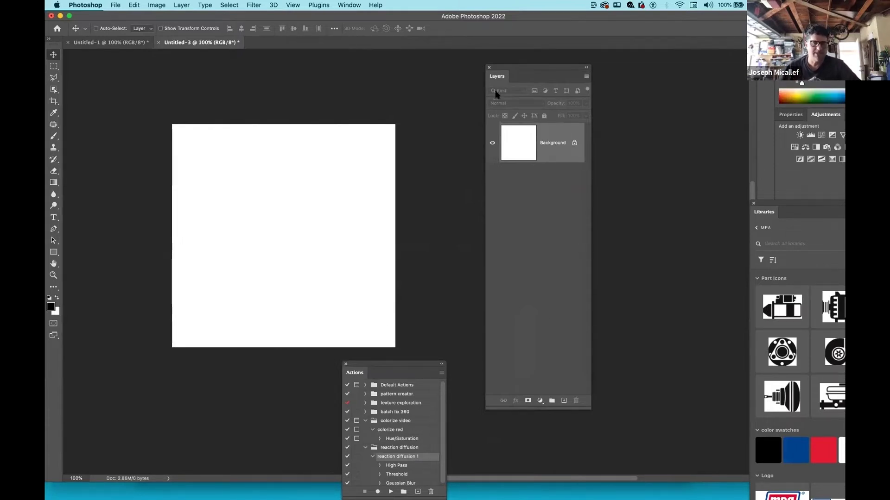
pyautogui.moveTo(516, 68); pyautogui.dragTo(477, 65)
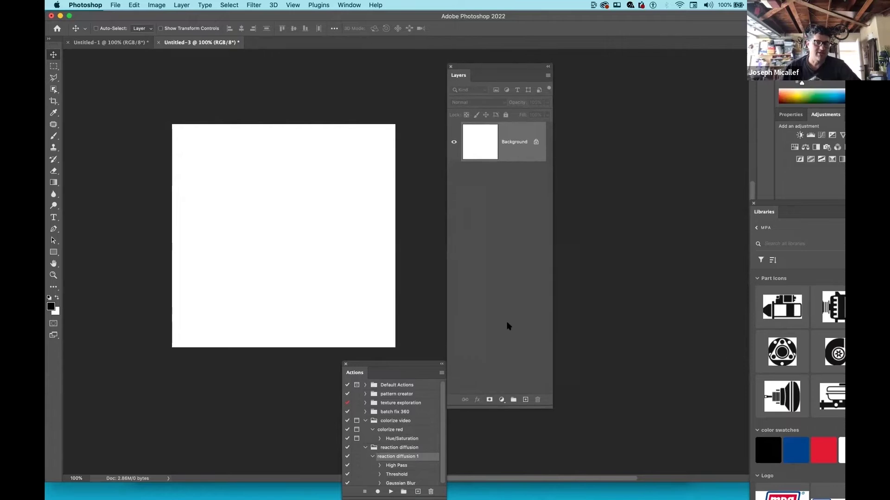
# - Shorten the Layers panel, turn Background into Layer 0, and convert Layer 0 to a Smart Object
pyautogui.moveTo(550, 406); pyautogui.dragTo(550, 291)
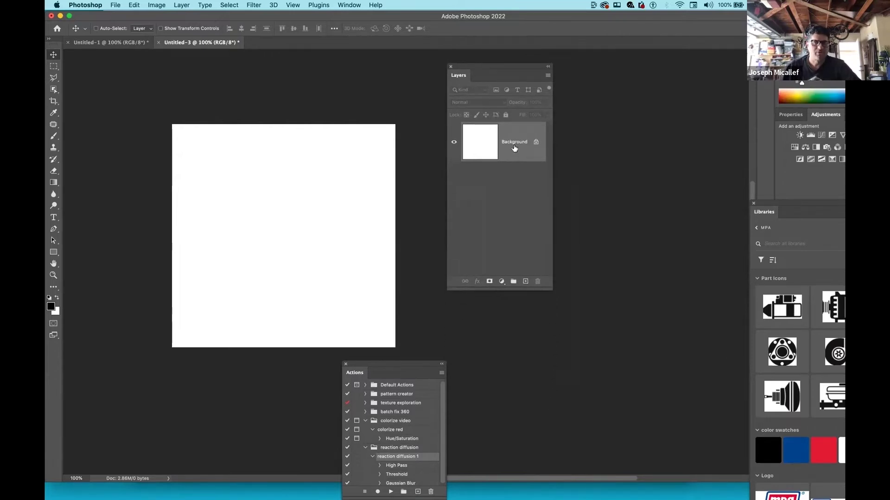
pyautogui.rightClick(516, 143)
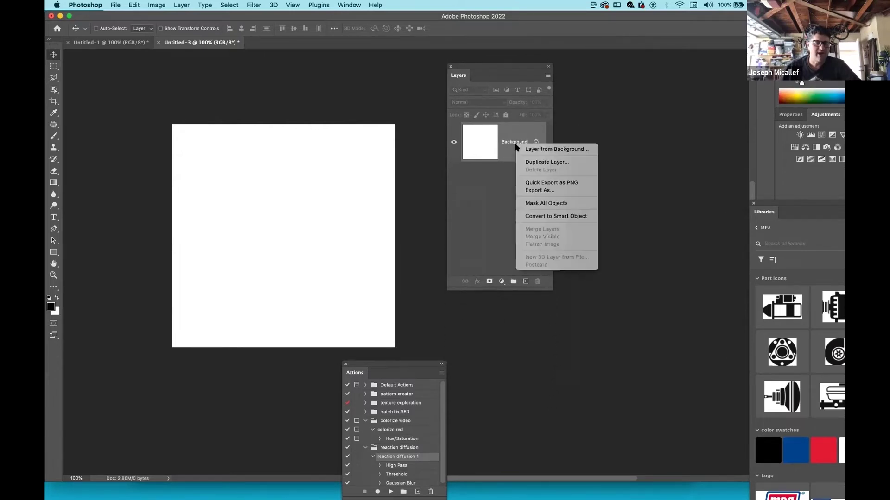
pyautogui.click(528, 150)
pyautogui.rightClick(508, 151)
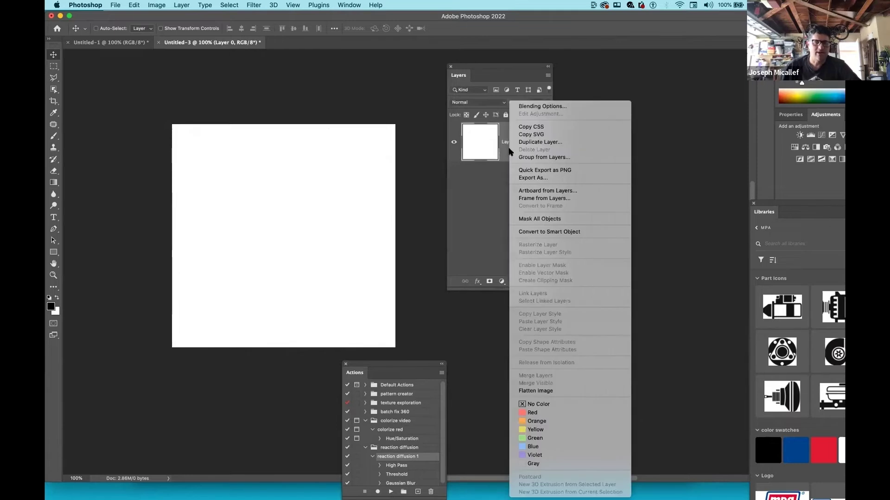
pyautogui.click(556, 232)
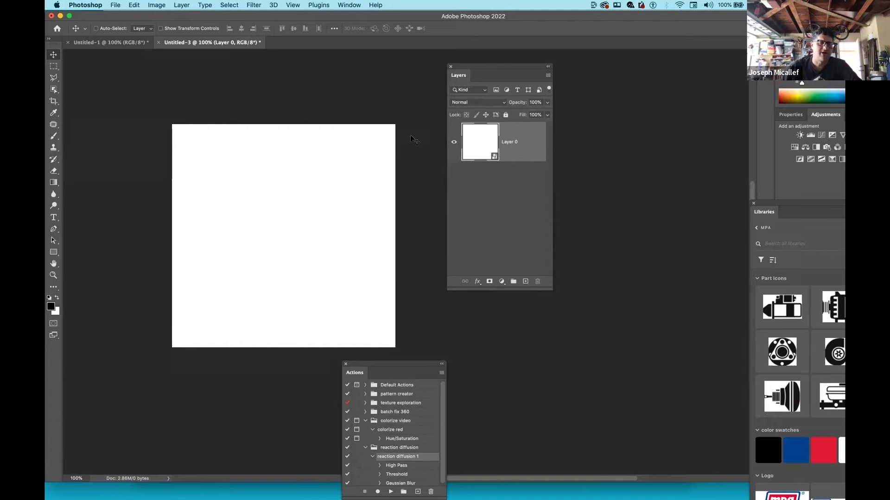
# - Apply Filter > Render > Difference Clouds to Layer 0 as a smart filter
pyautogui.moveTo(463, 67); pyautogui.dragTo(443, 82)
pyautogui.click(255, 5)
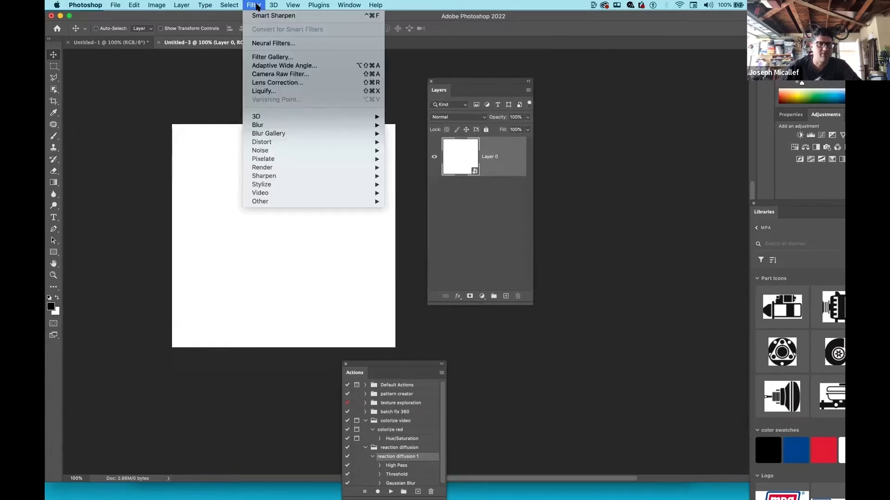
pyautogui.moveTo(268, 160)
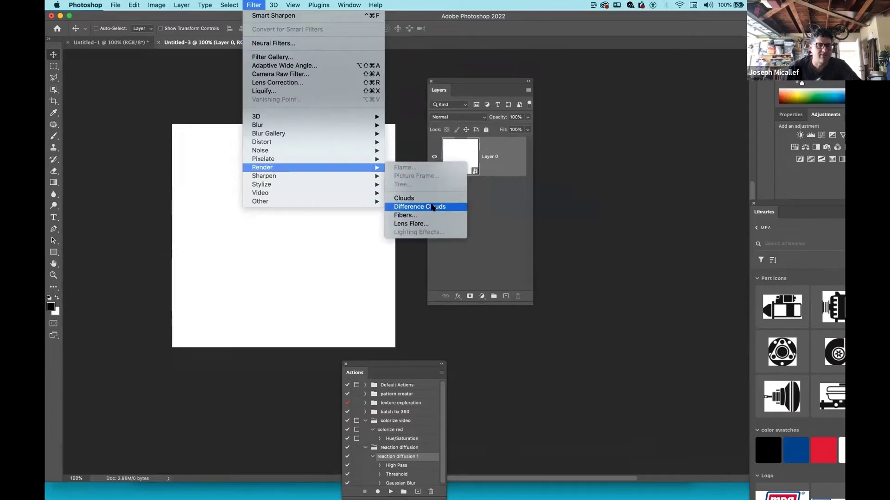
pyautogui.click(432, 207)
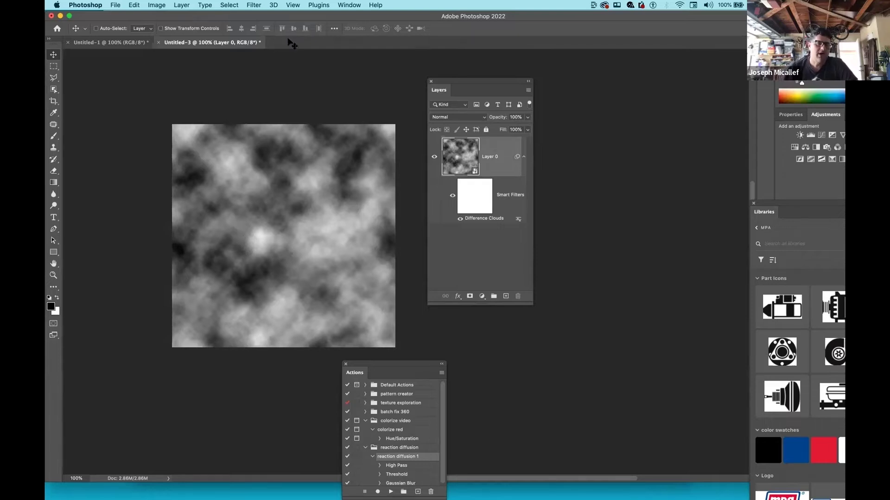
# - Apply the Filter > Render > Clouds smart filter to Layer 0
pyautogui.click(254, 5)
pyautogui.moveTo(288, 169)
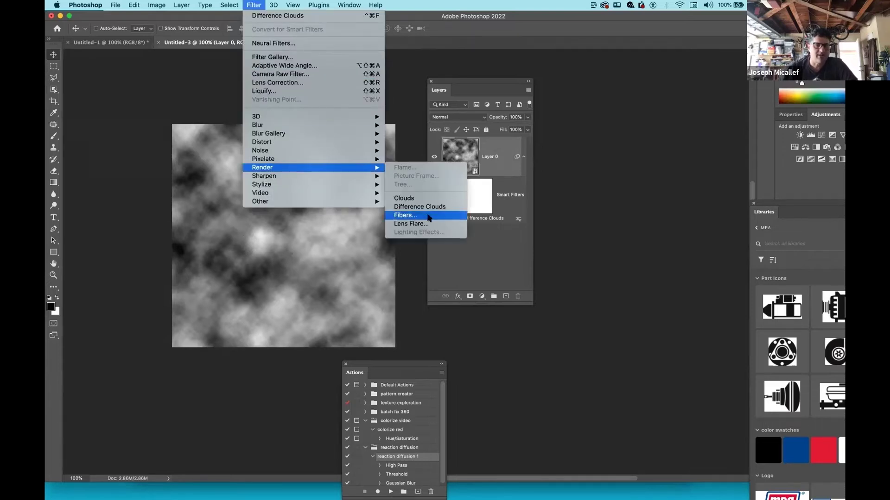
pyautogui.click(408, 199)
# - Apply Render > Difference Clouds again on top of the Clouds filter
pyautogui.click(229, 5)
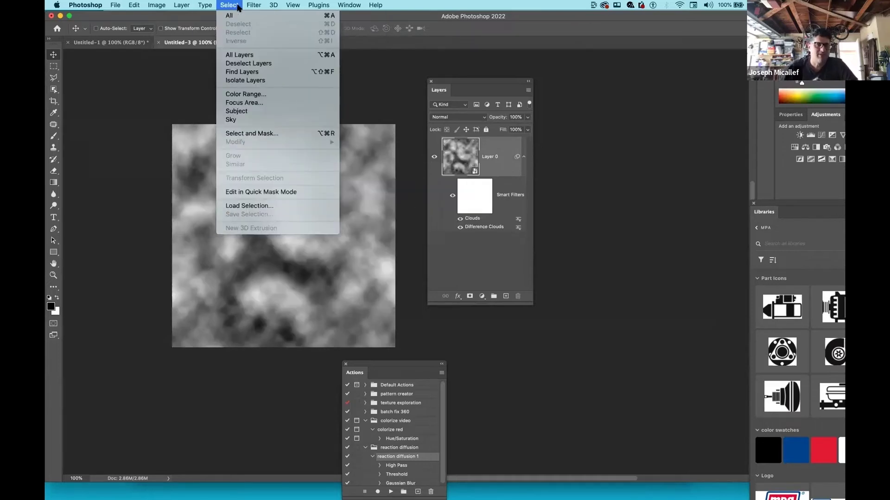
pyautogui.moveTo(206, 9)
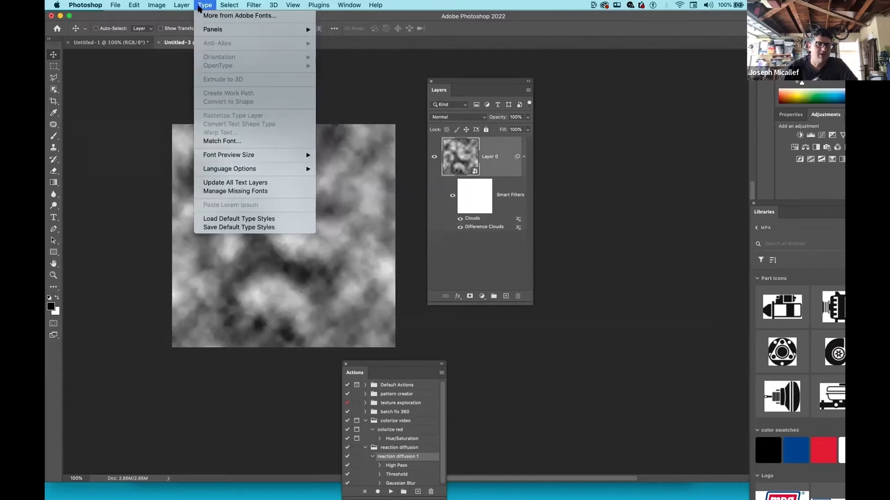
pyautogui.moveTo(254, 6)
pyautogui.moveTo(356, 160)
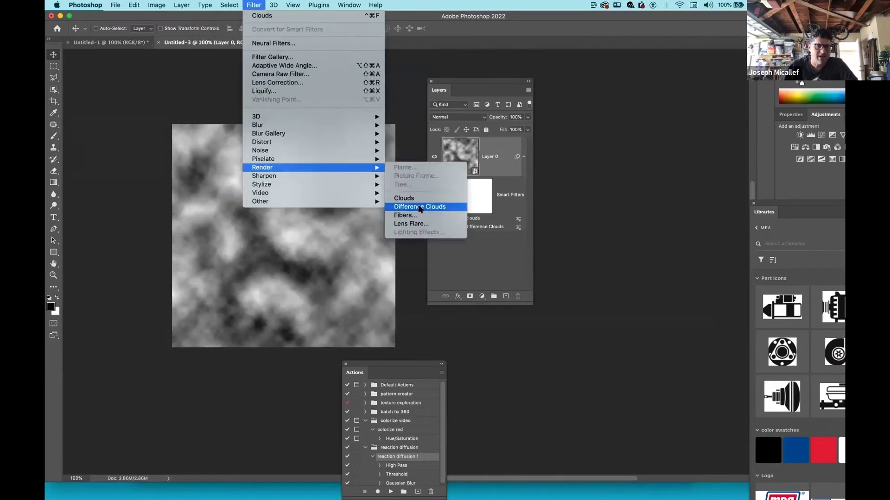
pyautogui.click(419, 207)
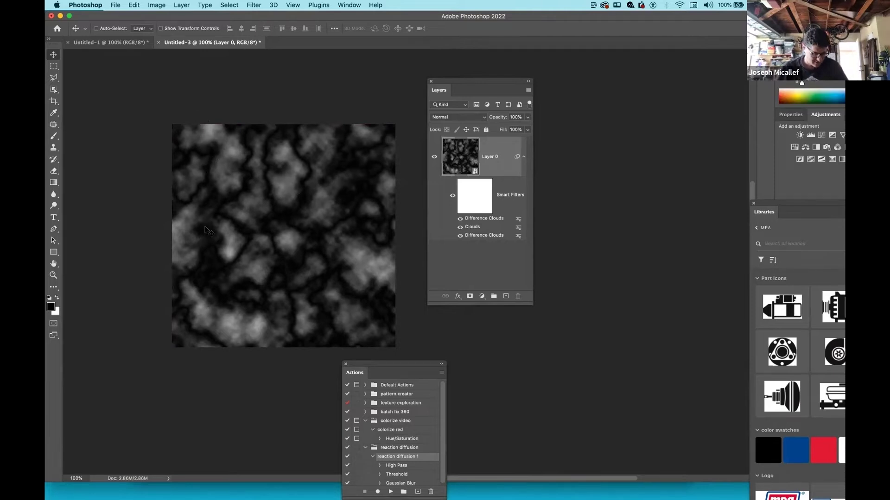
# - Preview a Levels adjustment by raising the black input and lowering the white input
pyautogui.press('super+i')
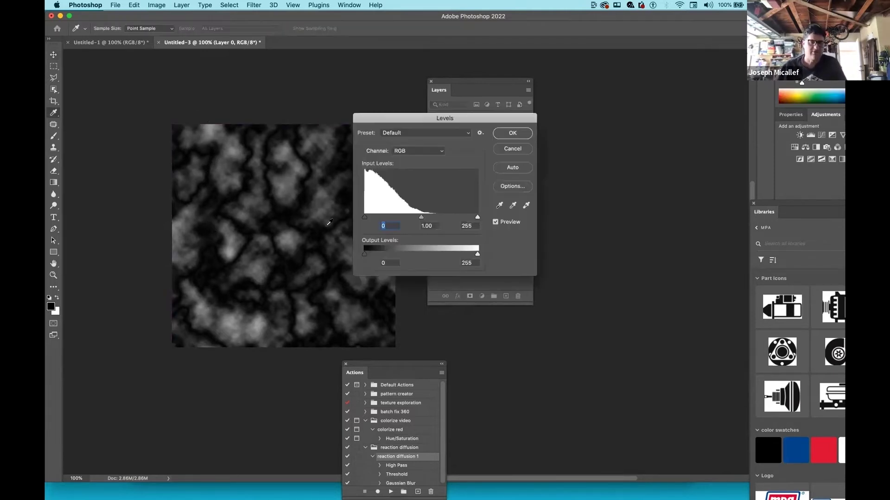
pyautogui.moveTo(365, 217); pyautogui.dragTo(385, 218)
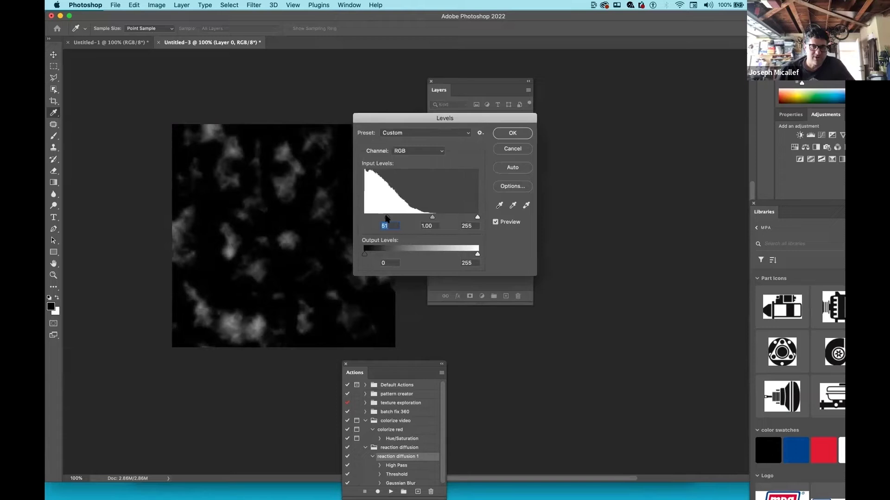
pyautogui.moveTo(477, 217); pyautogui.dragTo(369, 218)
pyautogui.moveTo(358, 135); pyautogui.dragTo(462, 204)
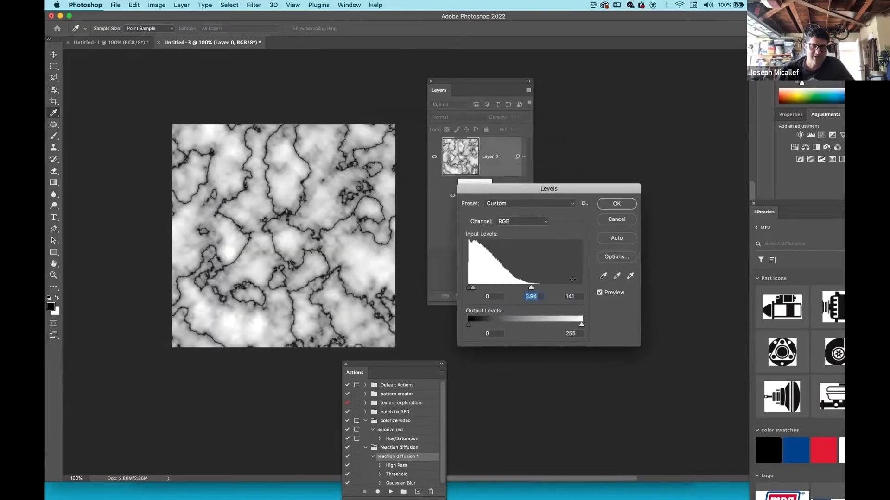
pyautogui.moveTo(533, 288); pyautogui.dragTo(504, 293)
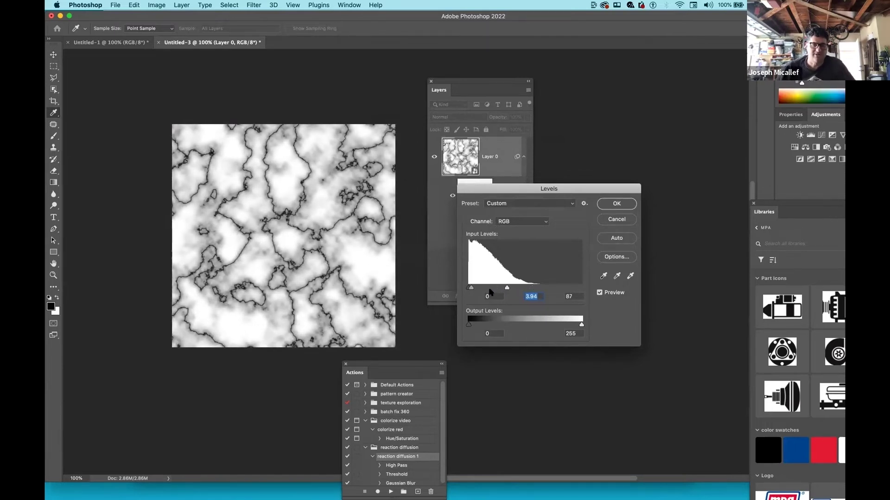
# - Try a white point of 49, then cancel Levels and undo the last Difference Clouds
pyautogui.moveTo(505, 288); pyautogui.dragTo(486, 292)
pyautogui.press('Tab')
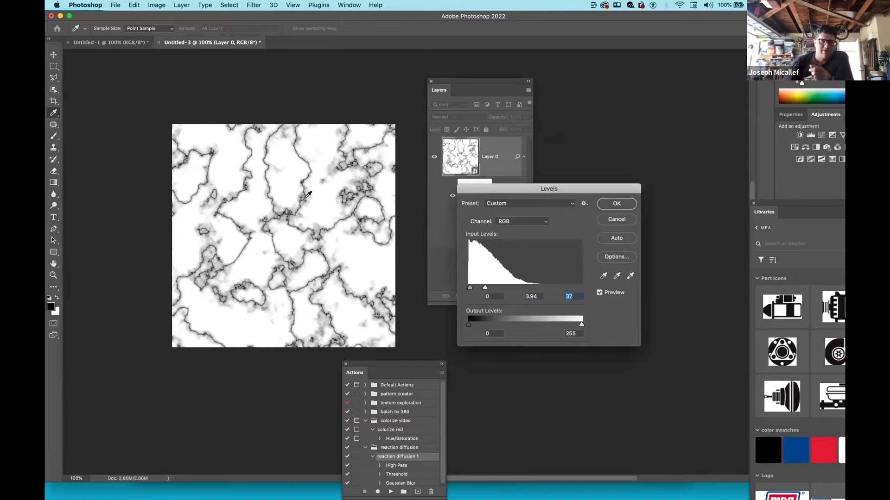
pyautogui.moveTo(486, 289)
pyautogui.mouseDown()
pyautogui.moveTo(504, 287)
pyautogui.moveTo(487, 291)
pyautogui.mouseUp()
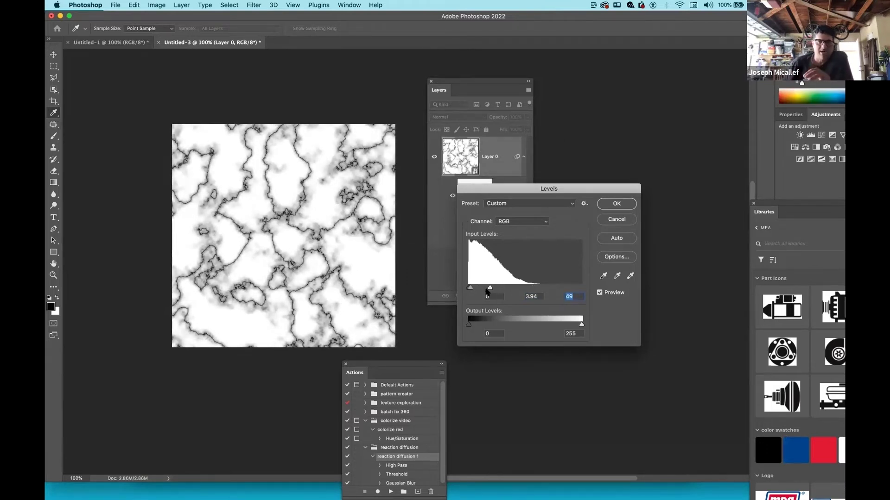
pyautogui.click(607, 219)
pyautogui.press('super+z')
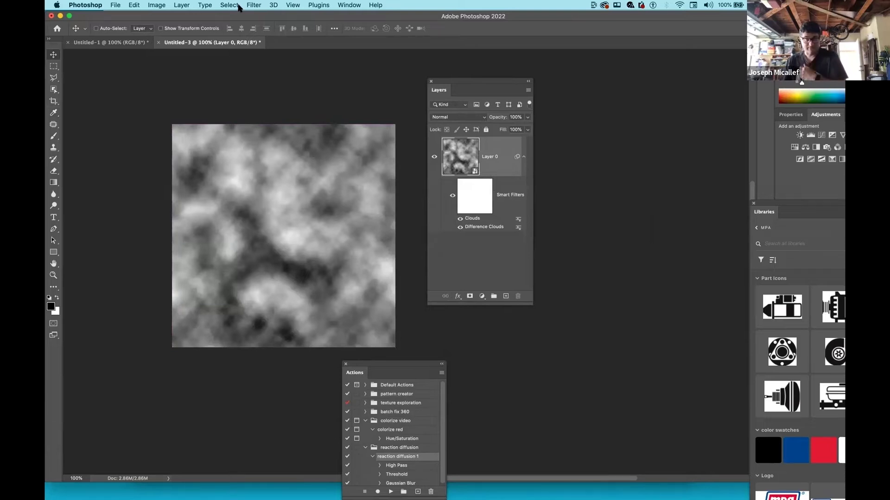
# - Add an Add Noise smart filter from the Filter > Noise menu
pyautogui.click(254, 5)
pyautogui.moveTo(338, 150)
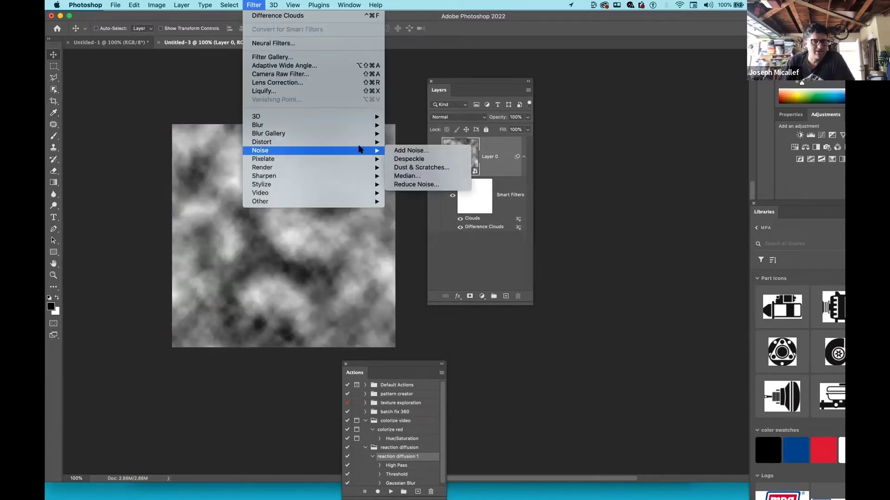
pyautogui.click(423, 152)
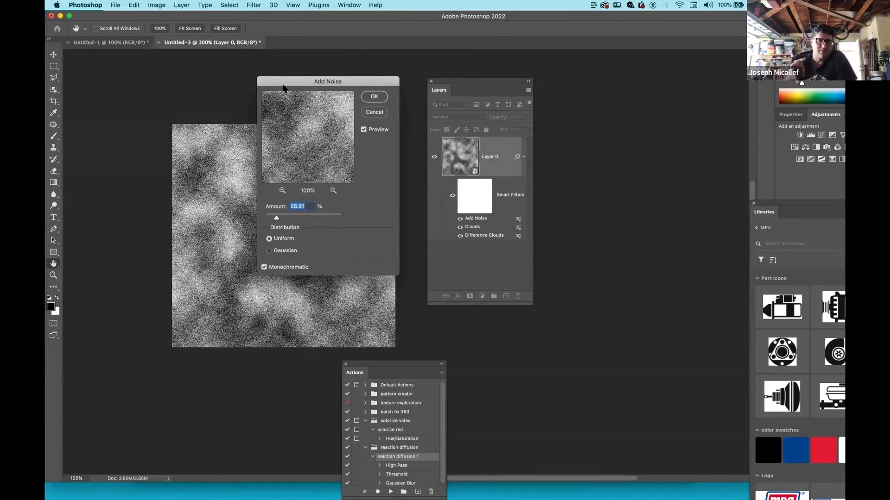
# - Keep Uniform distribution and Monochromatic noise, raise Amount slightly, and confirm
pyautogui.click(270, 250)
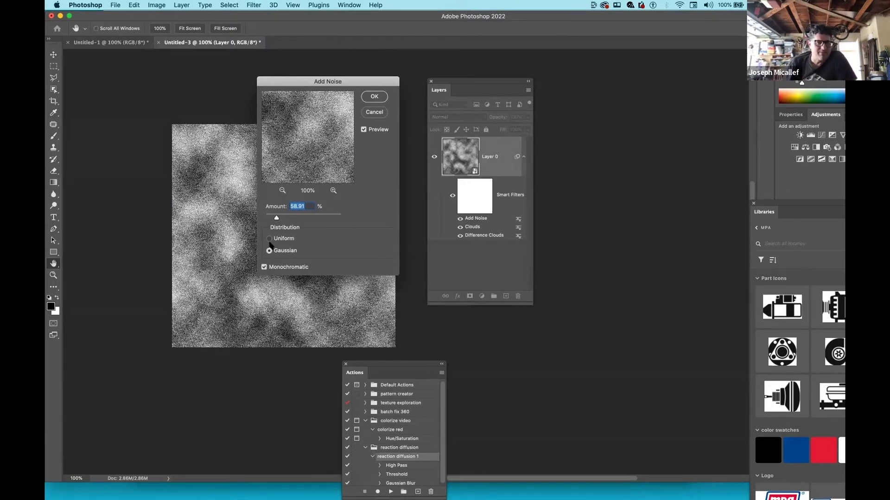
pyautogui.click(270, 240)
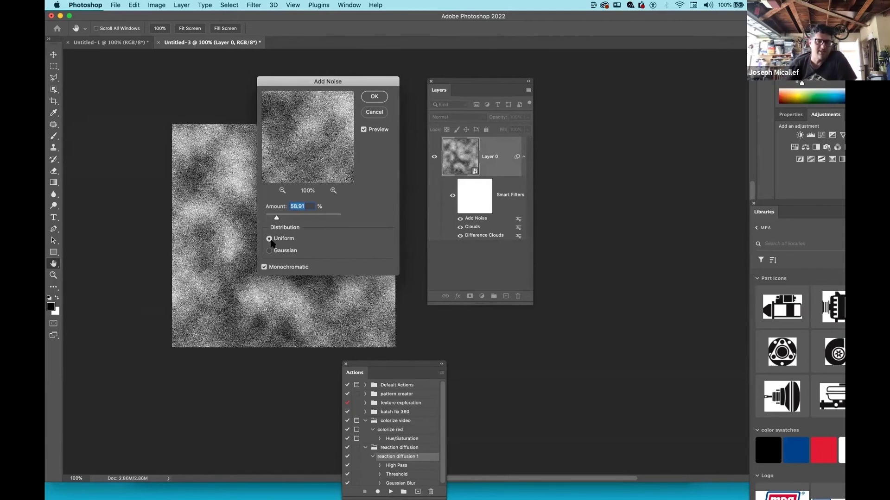
pyautogui.click(264, 268)
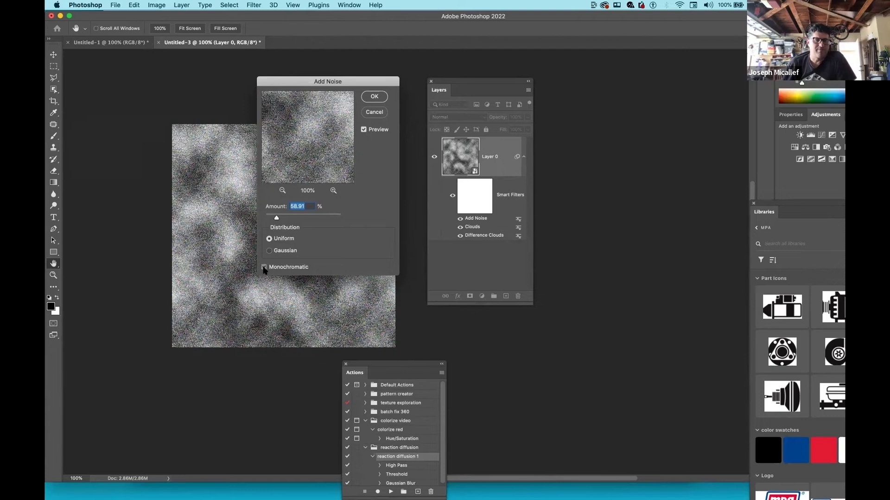
pyautogui.click(264, 268)
pyautogui.moveTo(291, 83); pyautogui.dragTo(340, 90)
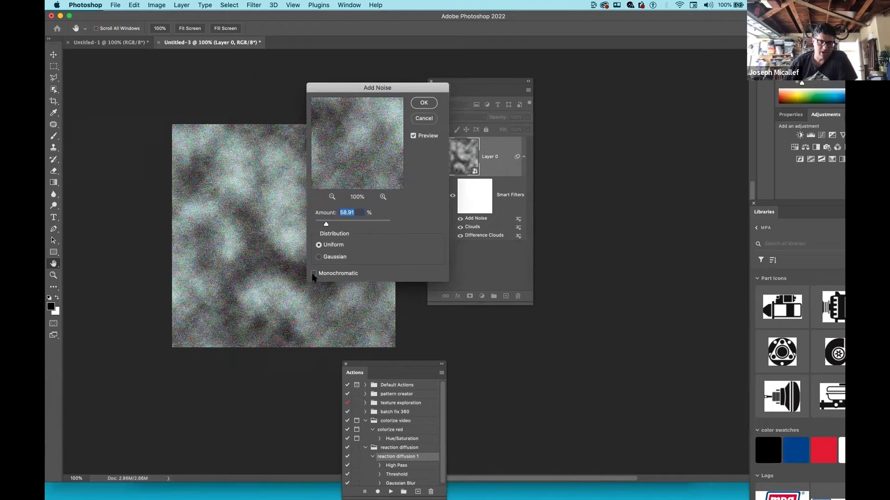
pyautogui.click(313, 274)
pyautogui.moveTo(326, 224); pyautogui.dragTo(328, 226)
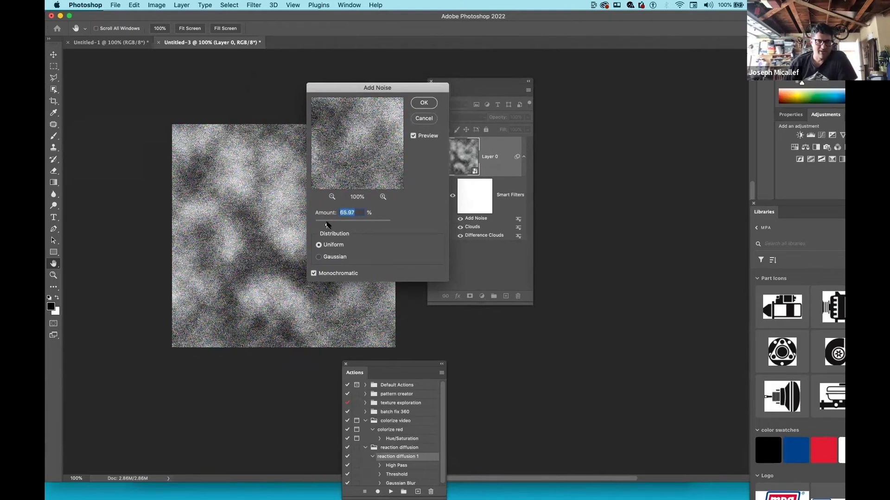
pyautogui.press('Return')
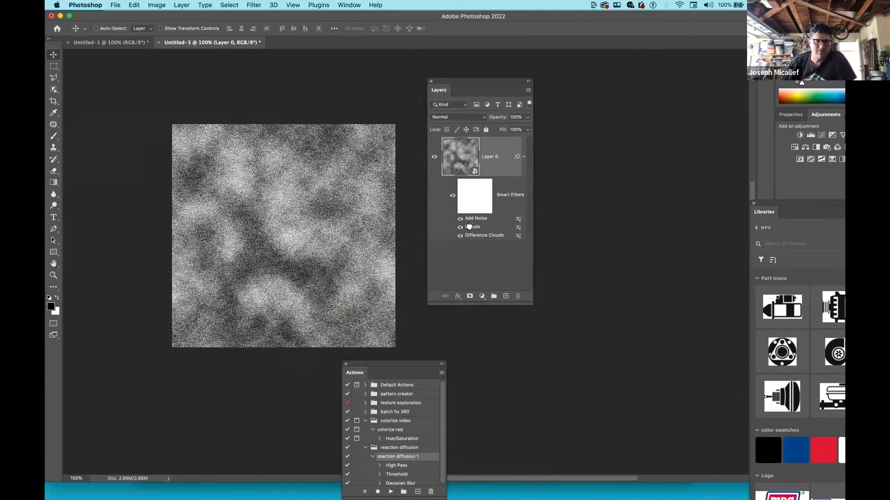
# - Delete the Clouds smart filter and review the Difference Clouds blending options without changes
pyautogui.moveTo(469, 227); pyautogui.dragTo(517, 297)
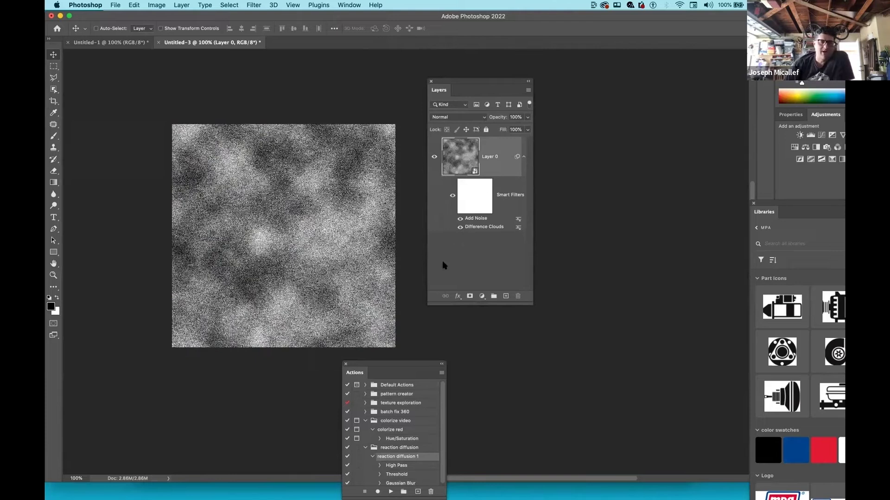
pyautogui.doubleClick(482, 228)
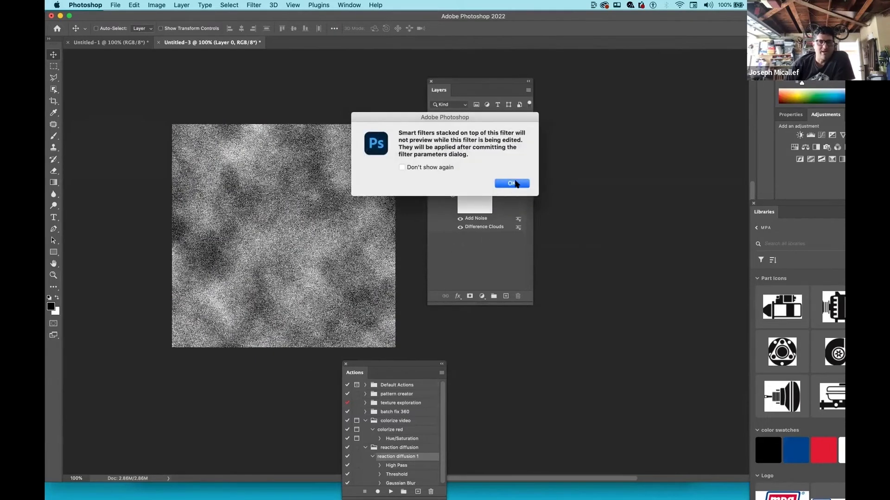
pyautogui.click(511, 184)
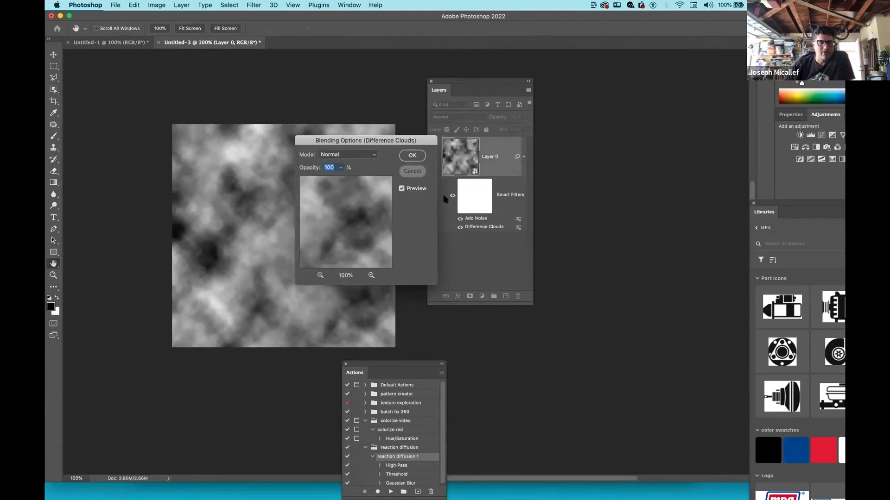
pyautogui.press('Return')
pyautogui.click(510, 183)
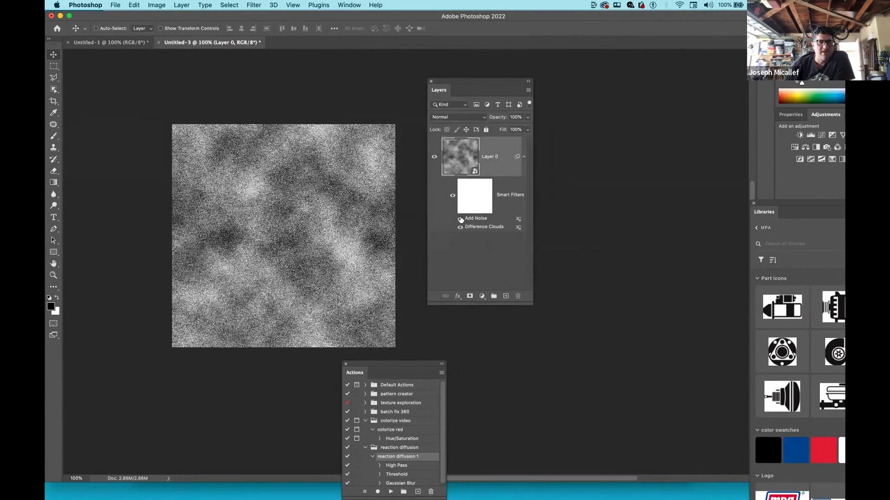
# - Lower the Add Noise amount and check its blending options without changing them
pyautogui.doubleClick(476, 220)
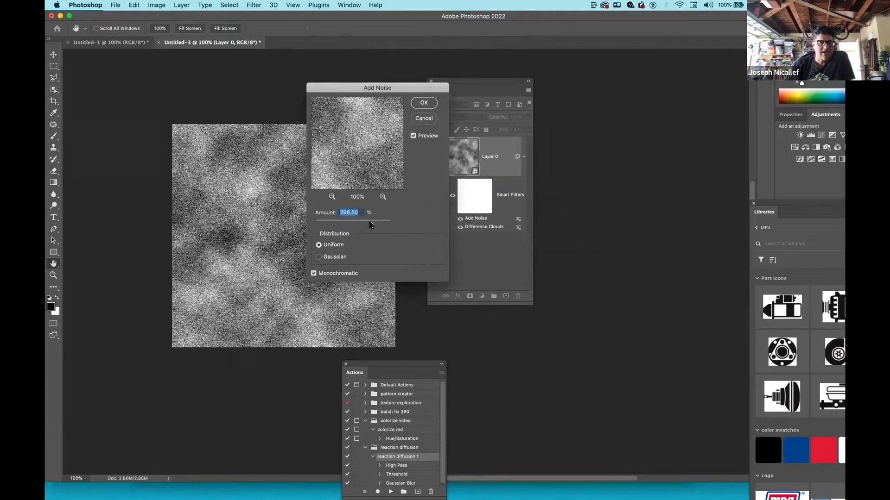
pyautogui.moveTo(342, 225); pyautogui.dragTo(338, 218)
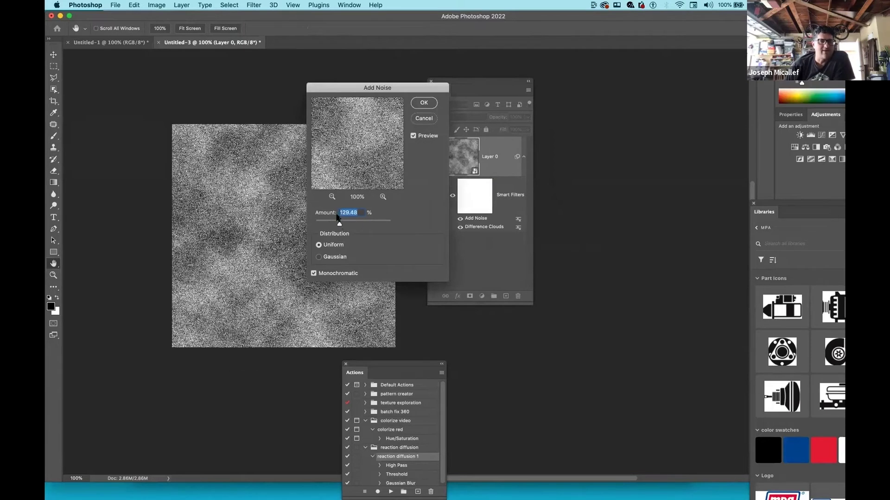
pyautogui.click(424, 103)
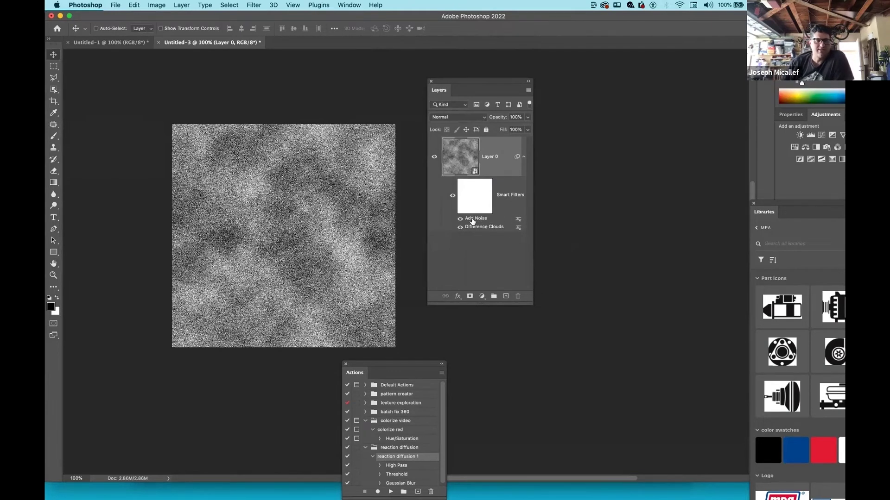
pyautogui.doubleClick(519, 220)
pyautogui.click(414, 172)
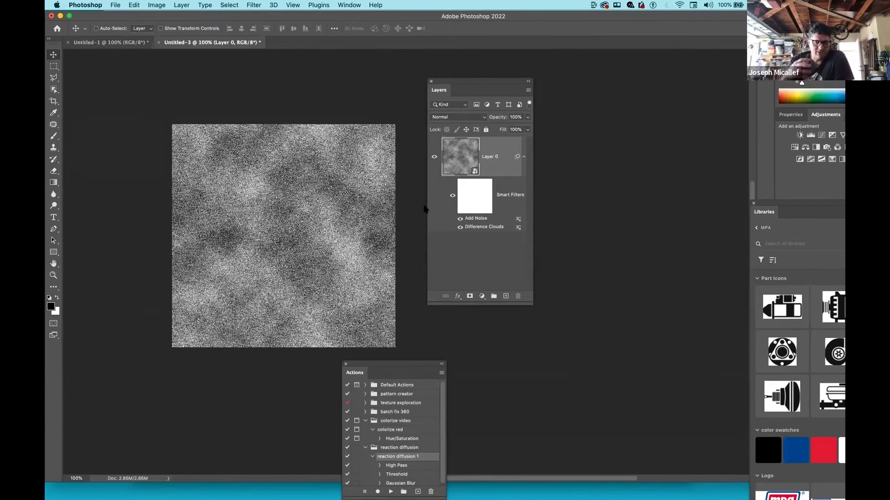
# - Move the Actions panel over the Layers panel and drag its bottom edge down to lengthen it
pyautogui.moveTo(390, 368); pyautogui.dragTo(547, 139)
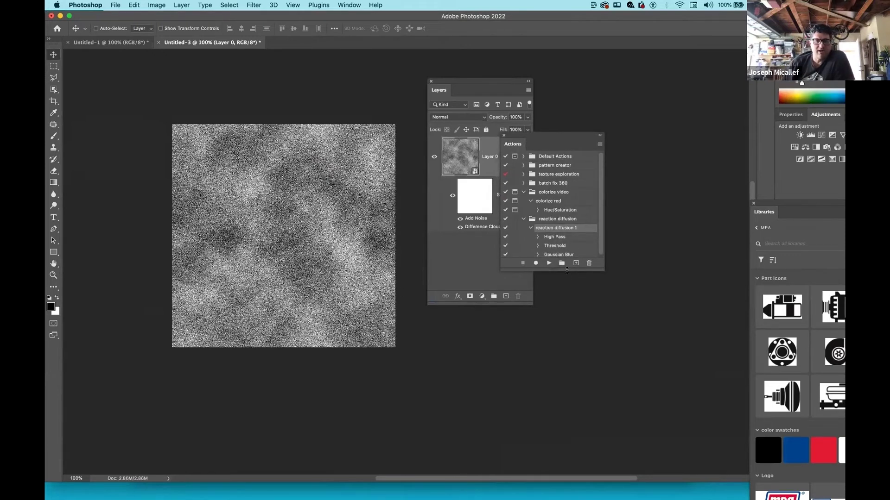
pyautogui.moveTo(567, 270); pyautogui.dragTo(566, 433)
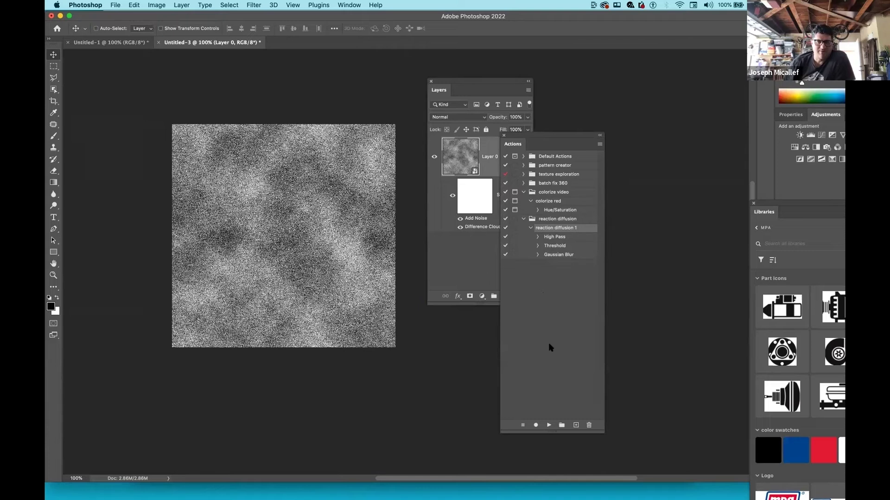
# - Create a new action named 'reaction diffusion' and start recording
pyautogui.click(576, 425)
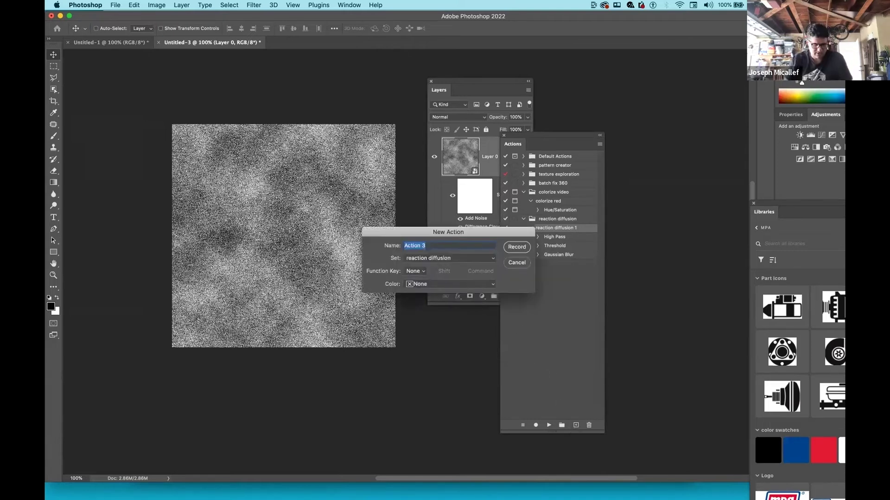
pyautogui.write('reaction diff')
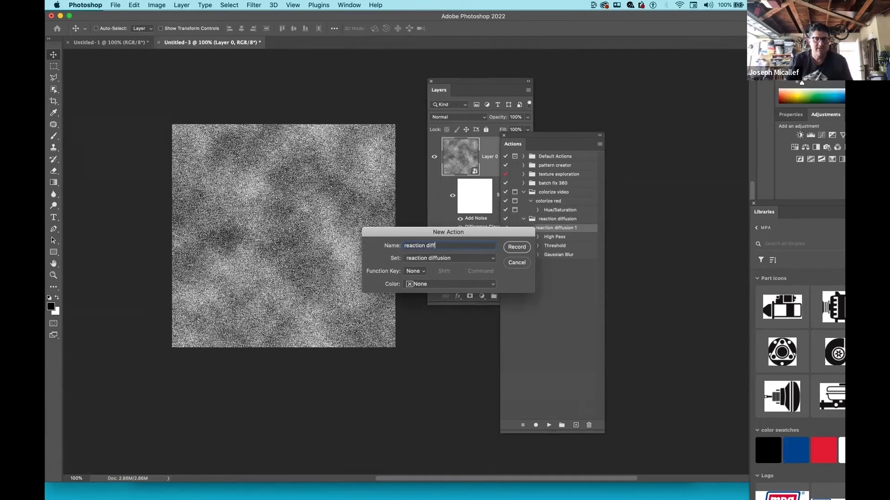
pyautogui.write('usion')
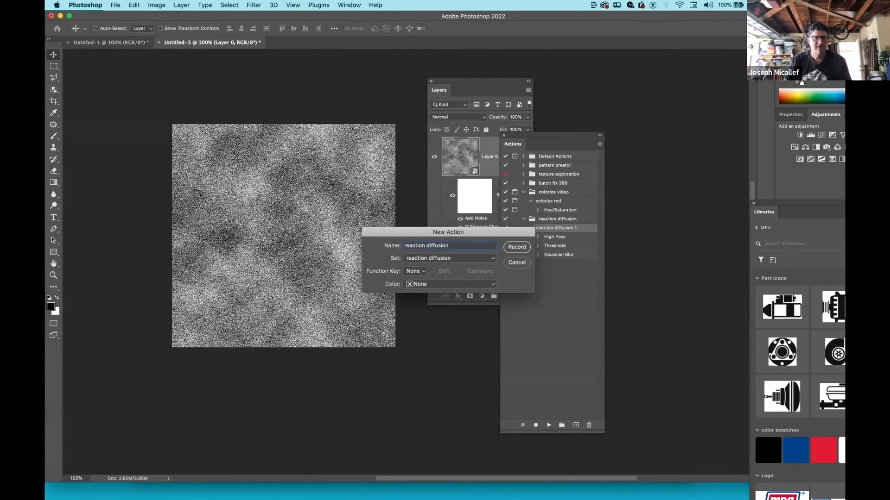
pyautogui.click(516, 247)
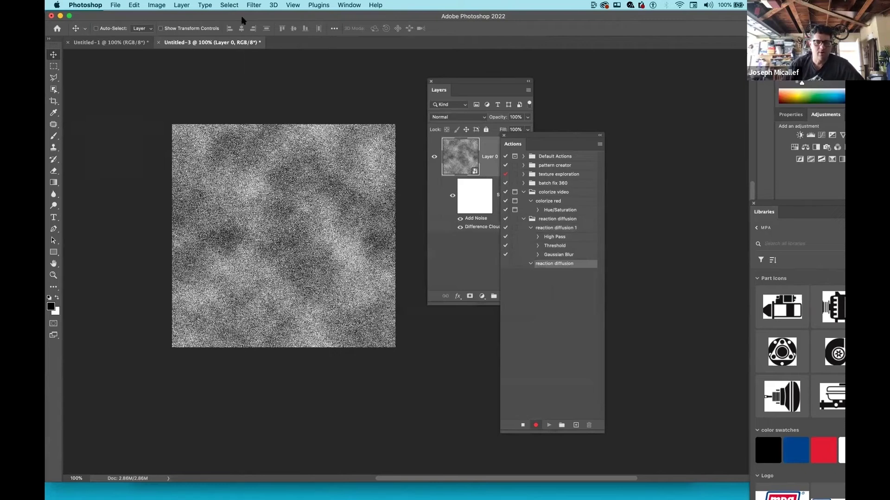
# - Apply a High Pass smart filter at 6.0 pixel radius, after cancelling a Gaussian Blur
pyautogui.click(249, 5)
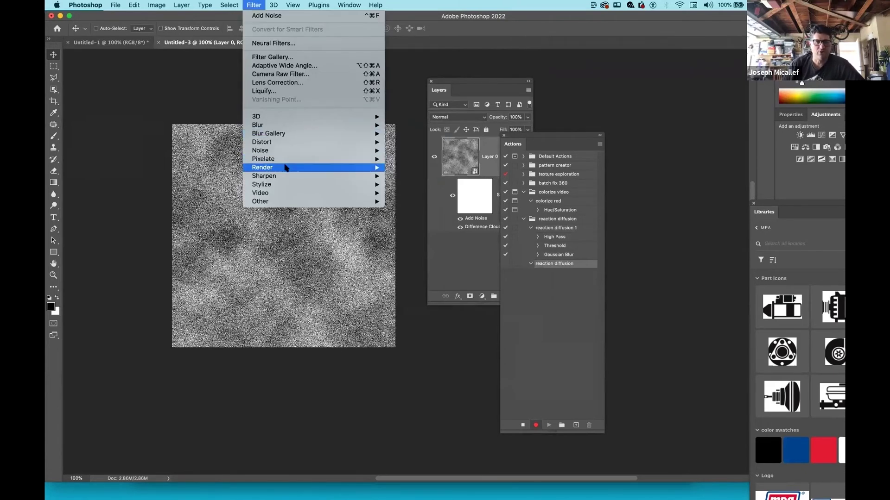
pyautogui.moveTo(281, 152)
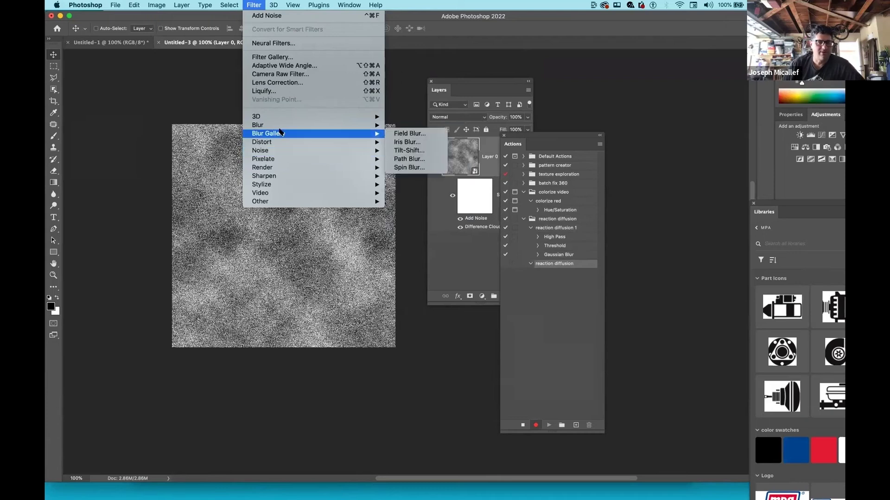
pyautogui.moveTo(280, 126)
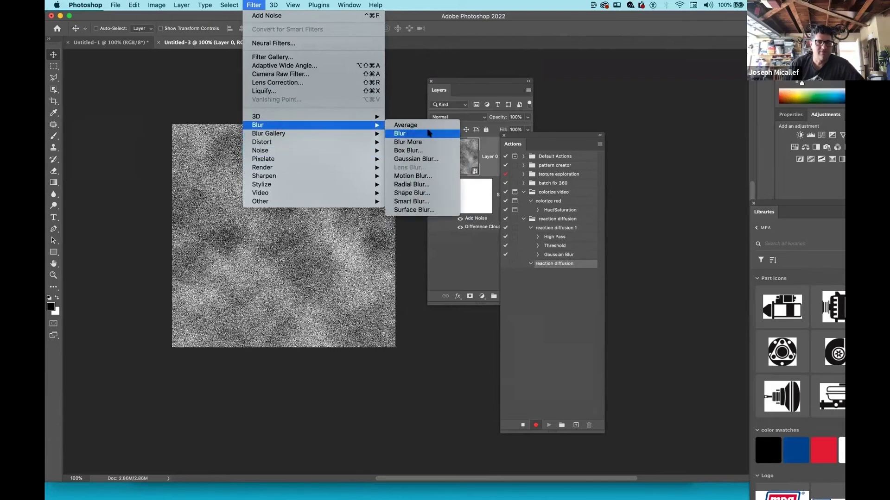
pyautogui.click(427, 159)
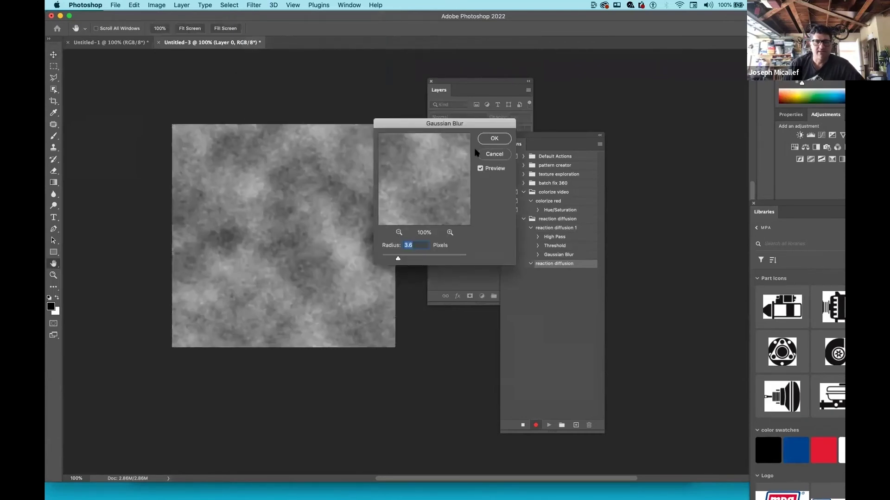
pyautogui.click(487, 155)
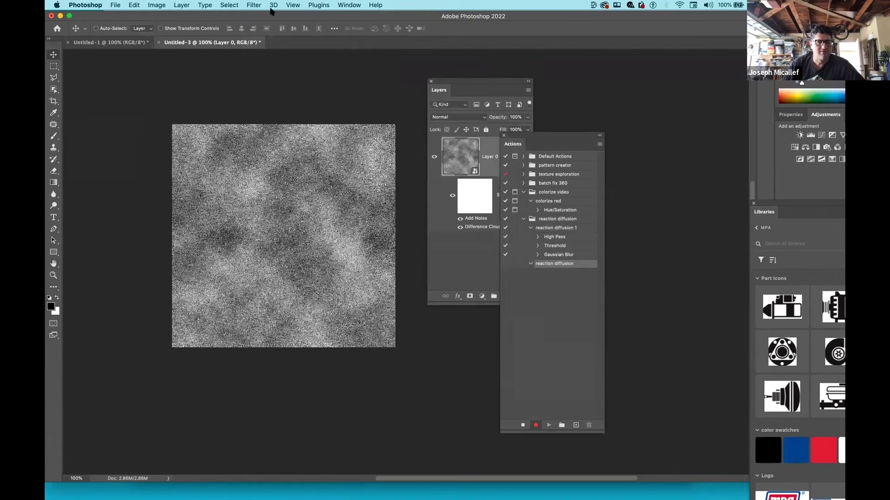
pyautogui.click(254, 6)
pyautogui.moveTo(310, 201)
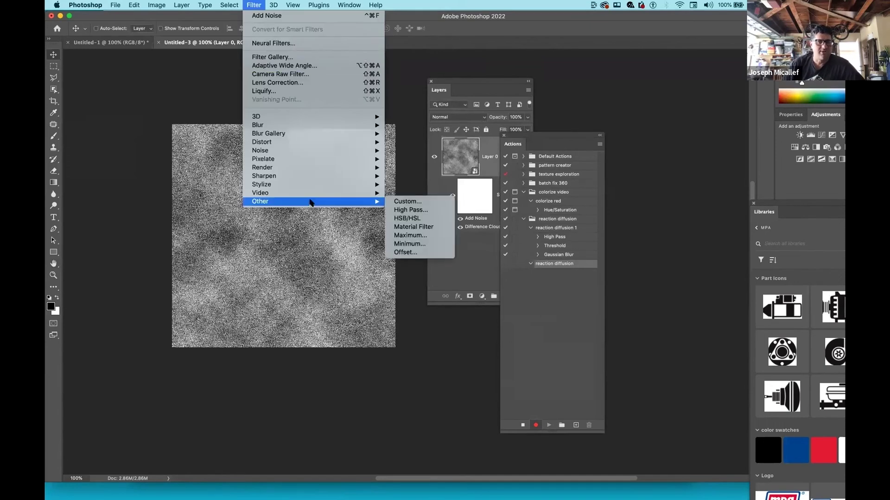
pyautogui.click(419, 212)
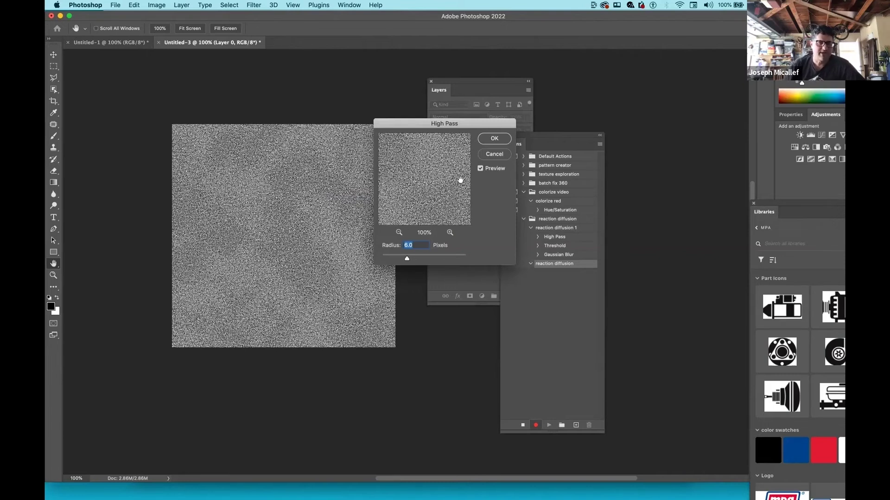
pyautogui.click(494, 141)
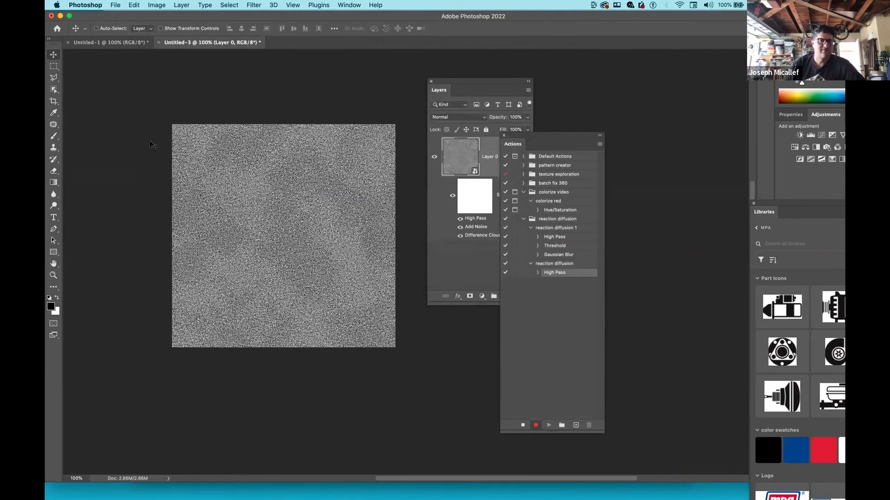
# - Apply a Threshold adjustment with the level raised slightly
pyautogui.click(161, 6)
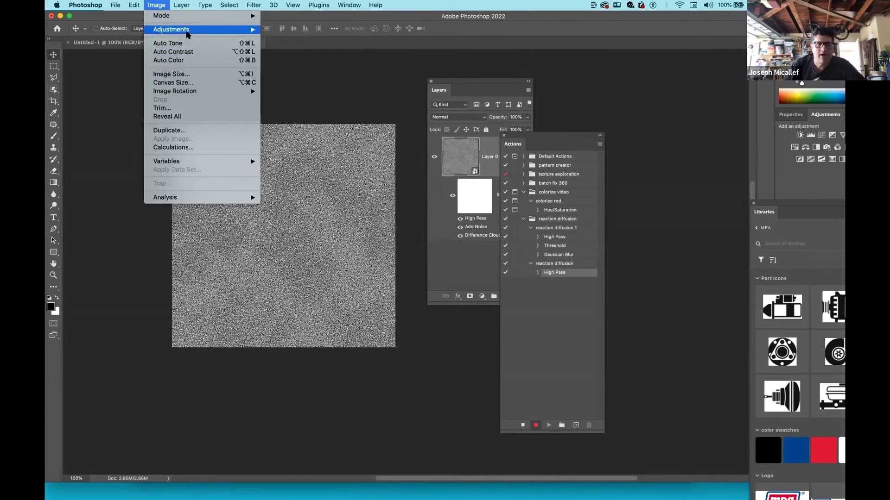
pyautogui.moveTo(199, 30)
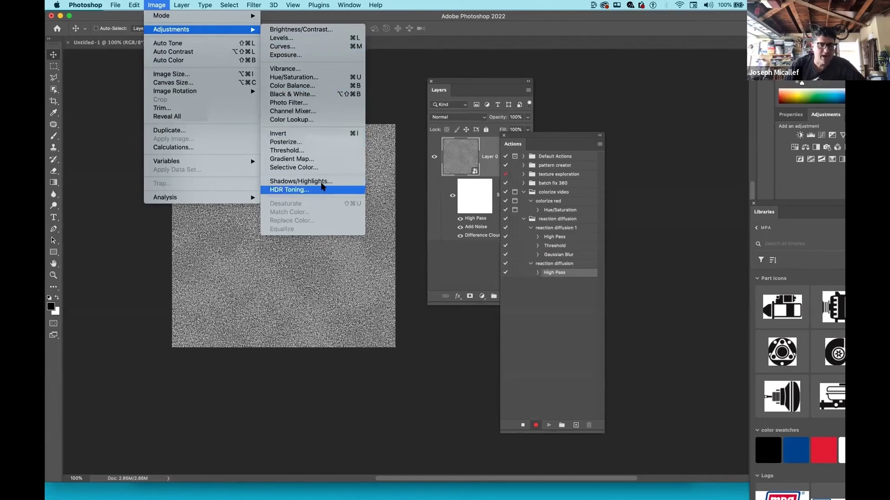
pyautogui.click(322, 151)
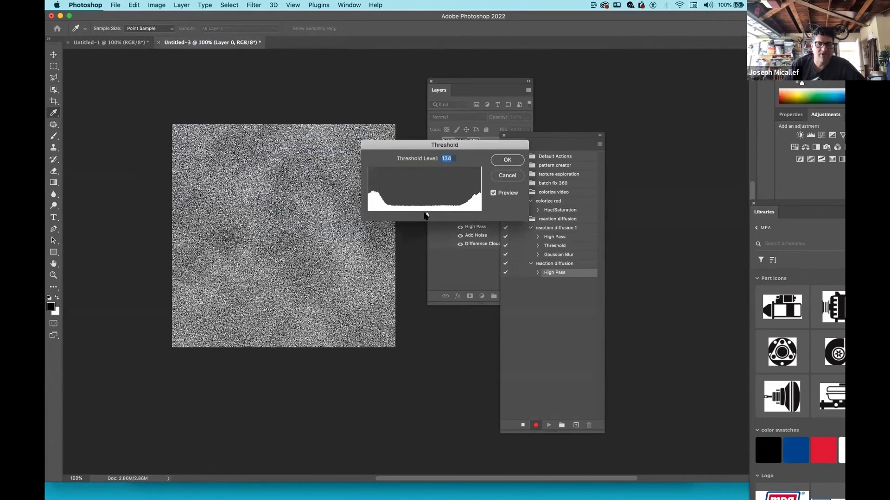
pyautogui.moveTo(424, 215); pyautogui.dragTo(425, 215)
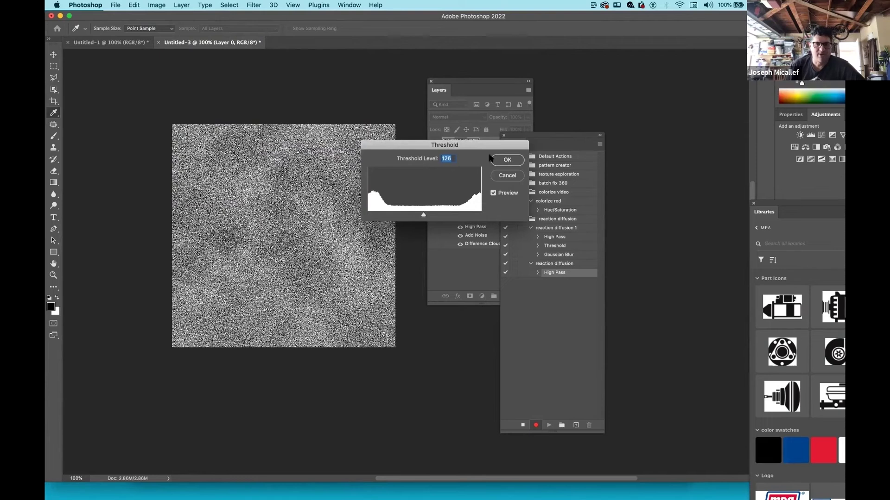
pyautogui.click(506, 160)
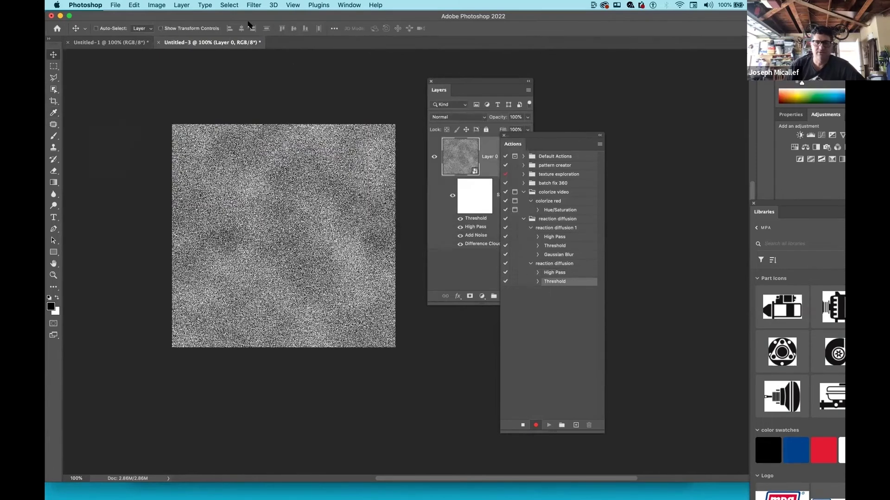
# - Add a 3.8-pixel Gaussian Blur and stop recording the reaction diffusion action
pyautogui.click(254, 4)
pyautogui.moveTo(276, 134)
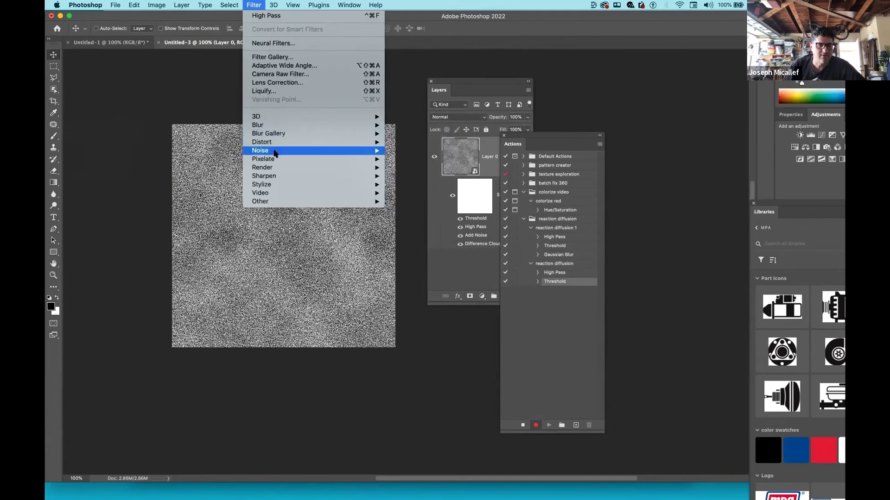
pyautogui.click(439, 162)
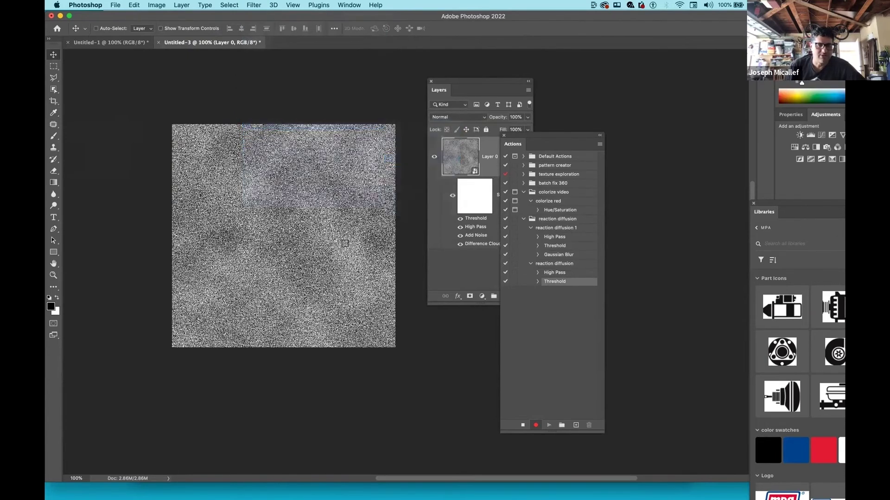
pyautogui.press('Return')
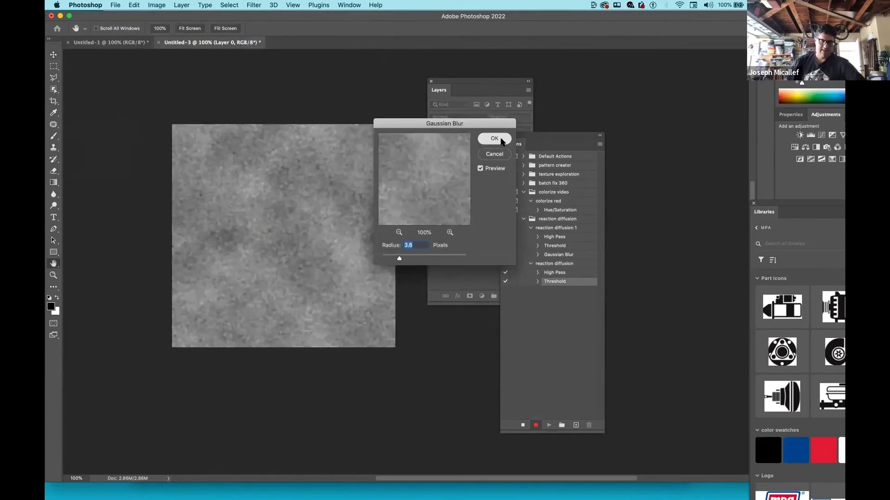
pyautogui.click(523, 425)
# - Play the reaction diffusion action twice to stack more filter passes
pyautogui.click(548, 425)
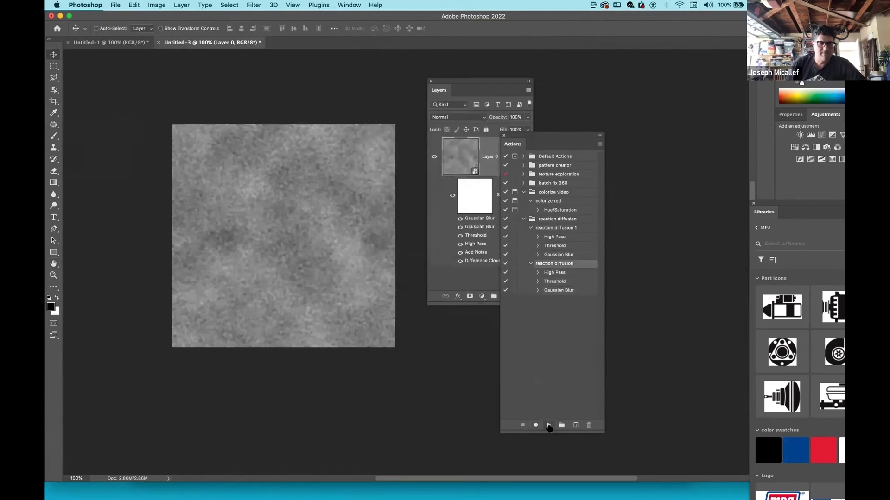
pyautogui.click(548, 425)
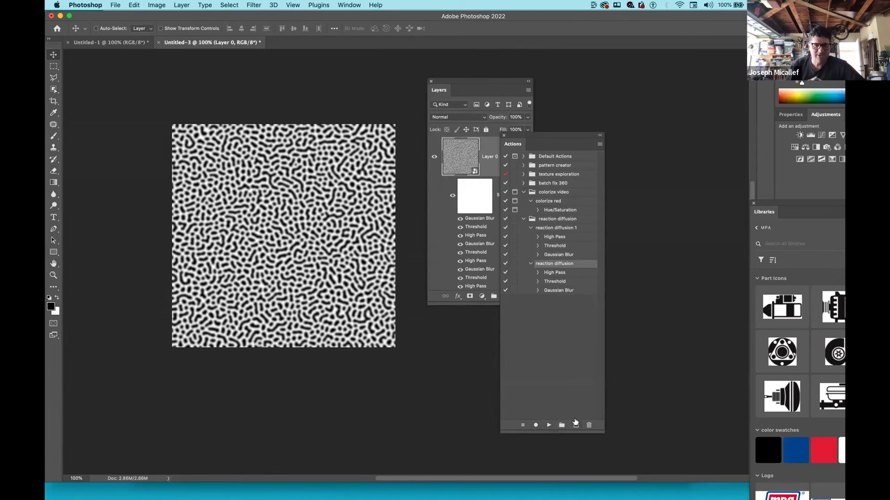
# - Zoom into the pattern, move the Actions panel right, and enlarge the Layers panel to show the stack
pyautogui.keyDown('super'); pyautogui.click(274, 241); pyautogui.keyUp('super')
pyautogui.keyDown('alt'); pyautogui.keyDown('super'); pyautogui.click(277, 245); pyautogui.keyUp('super'); pyautogui.keyUp('alt')
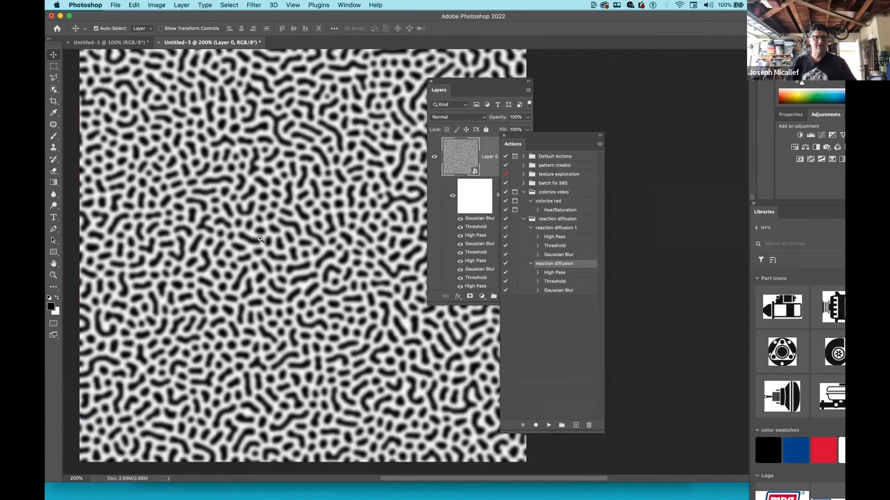
pyautogui.keyDown('super'); pyautogui.click(276, 244); pyautogui.keyUp('super')
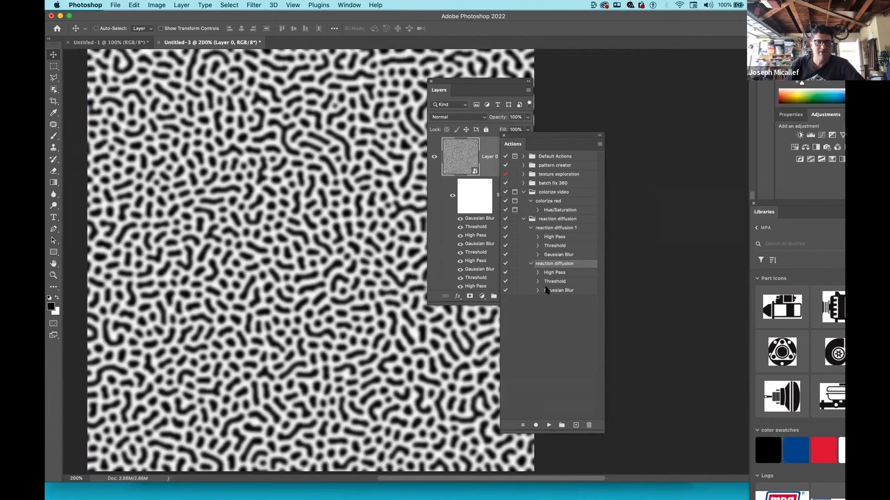
pyautogui.moveTo(535, 139); pyautogui.dragTo(729, 147)
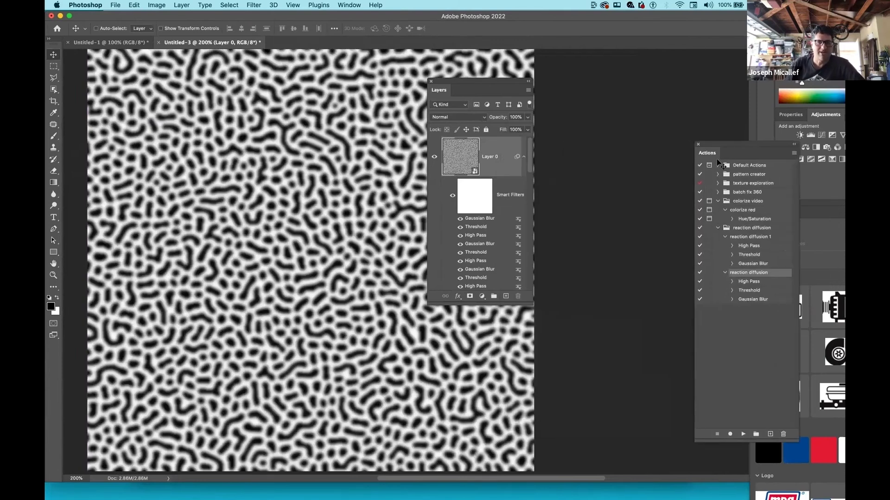
pyautogui.moveTo(526, 307); pyautogui.dragTo(527, 489)
pyautogui.scroll(-5, 508, 380)
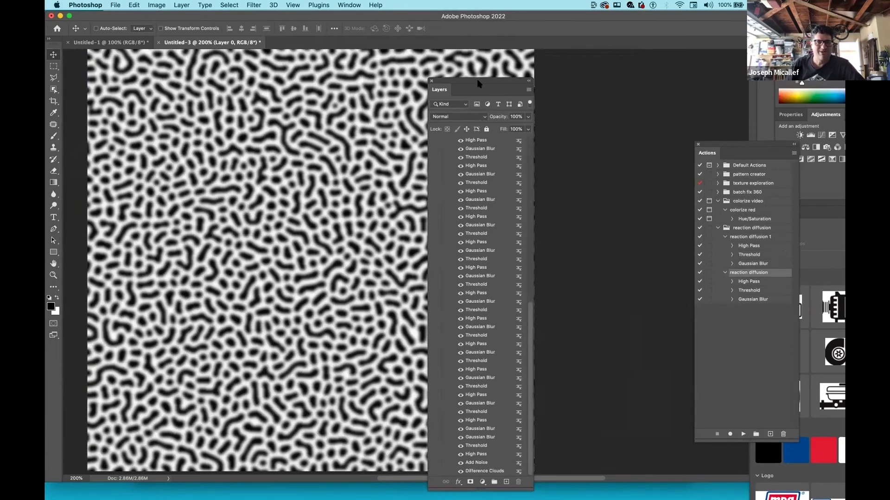
pyautogui.moveTo(477, 86); pyautogui.dragTo(550, 77)
pyautogui.scroll(-1, 556, 146)
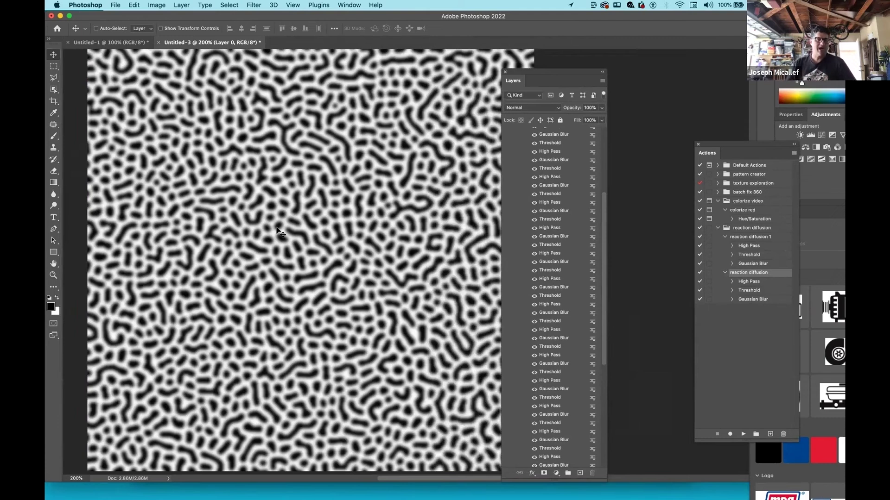
# - Apply Smart Sharpen at about 394% amount with a 22.4 px radius
pyautogui.click(254, 6)
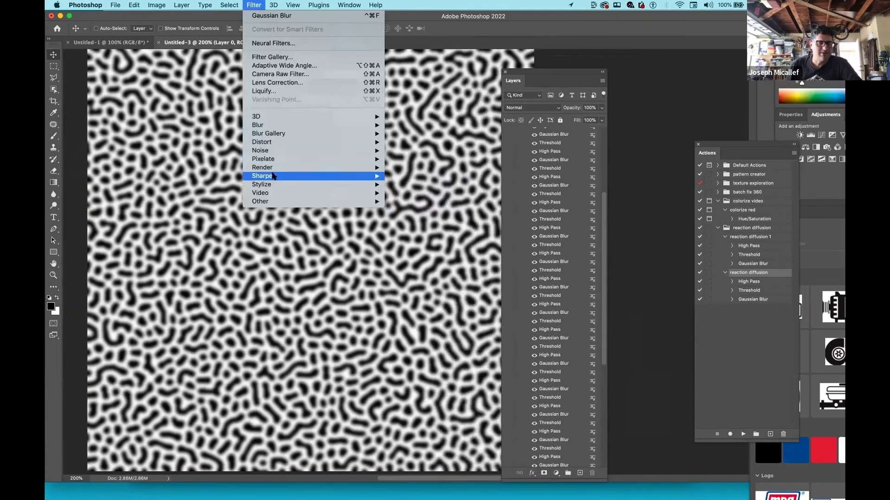
pyautogui.moveTo(361, 179)
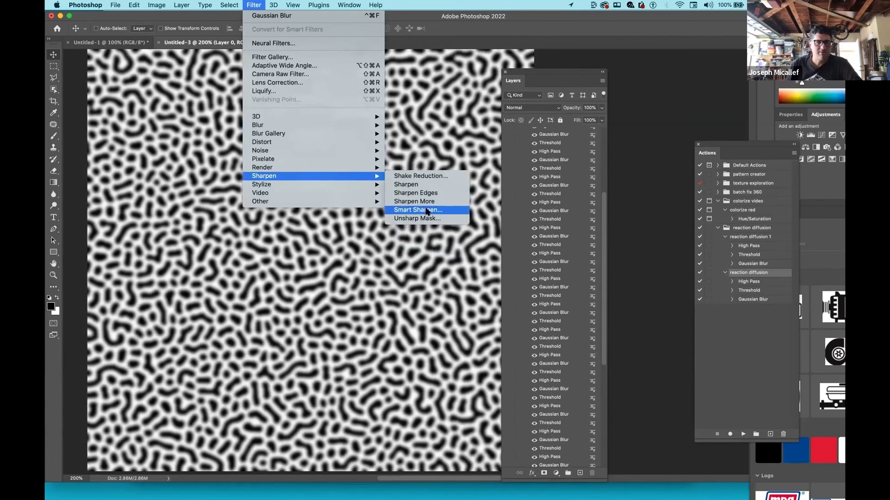
pyautogui.click(427, 211)
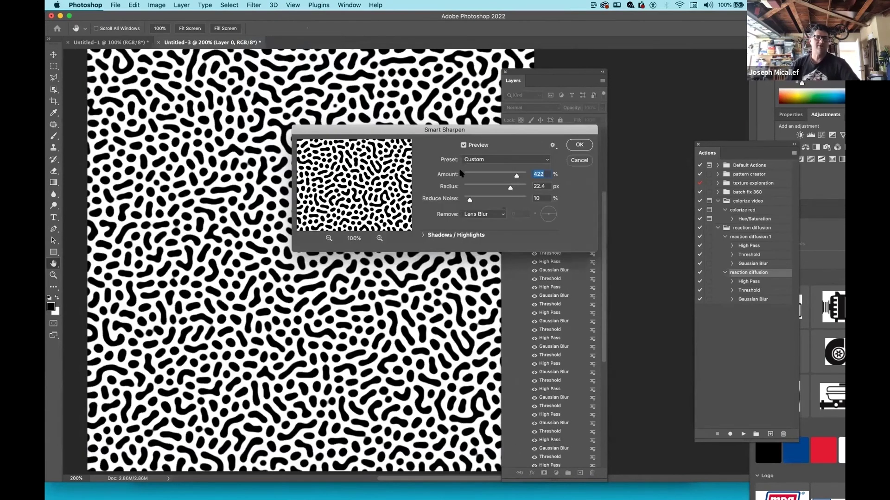
pyautogui.moveTo(517, 179); pyautogui.dragTo(512, 180)
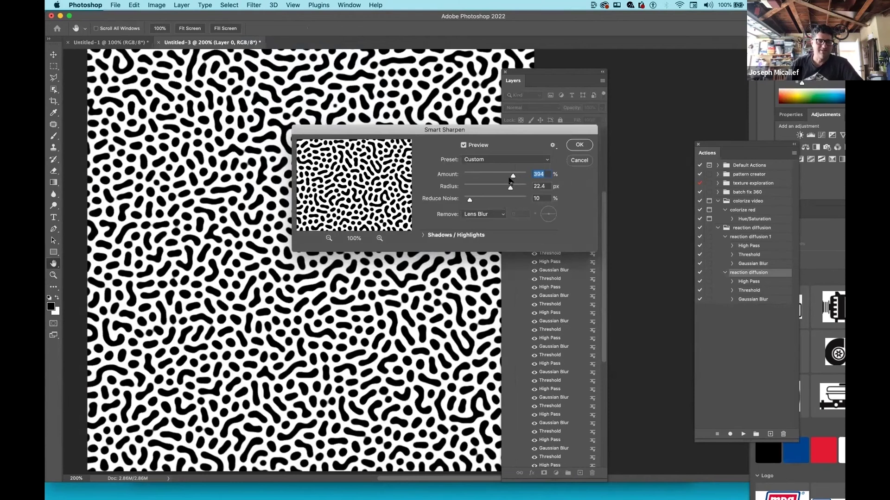
pyautogui.press('Return')
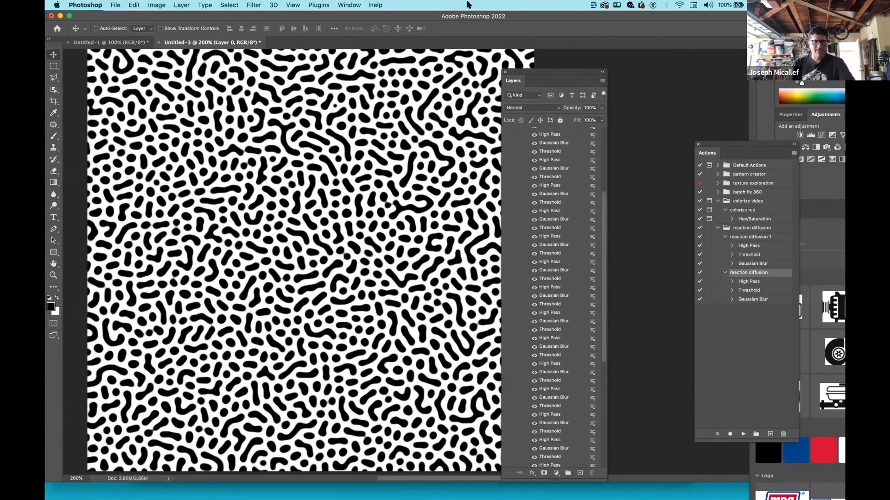
# - Re-run the bottom Add Noise smart filter to generate a new maze variation
pyautogui.scroll(-3, 554, 355)
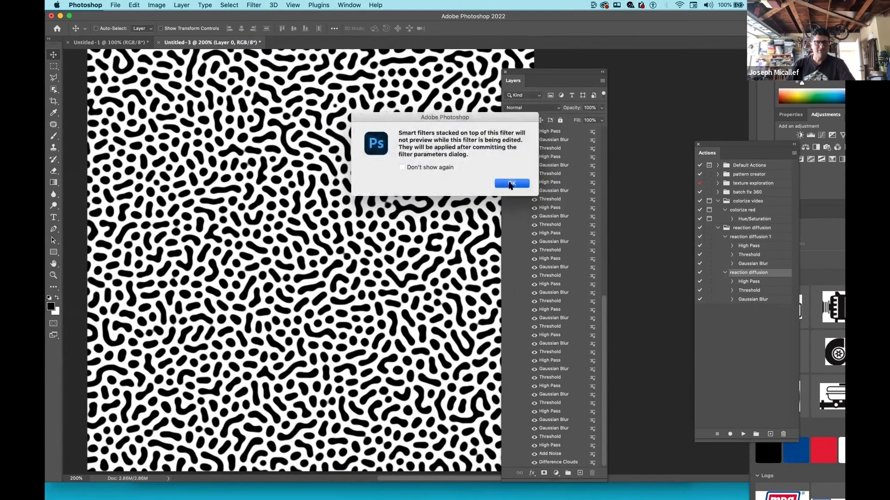
pyautogui.press('Return')
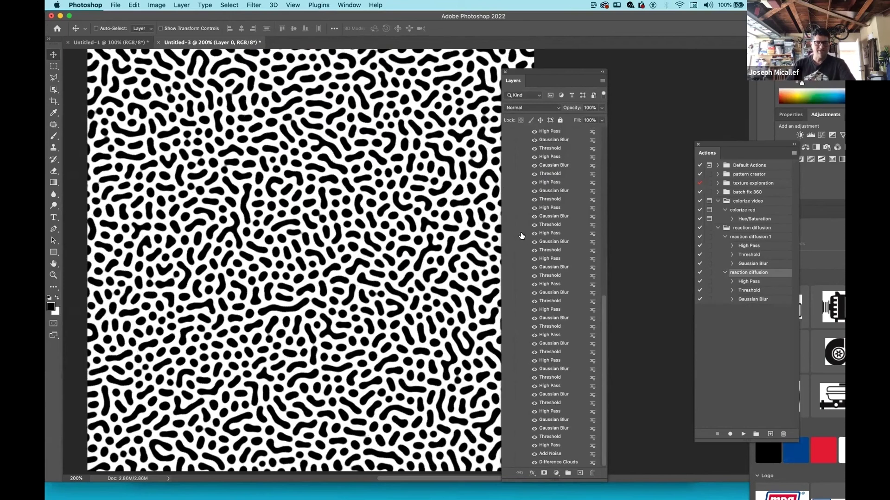
pyautogui.doubleClick(546, 454)
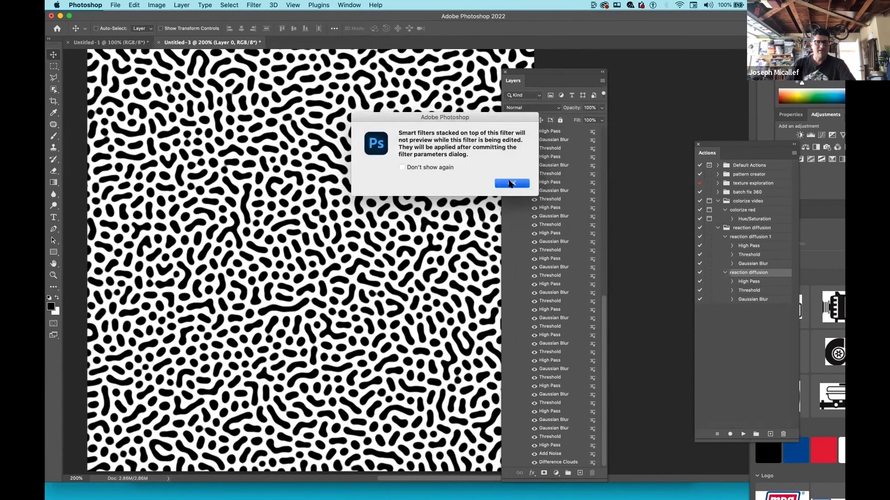
pyautogui.click(518, 183)
pyautogui.press('Return')
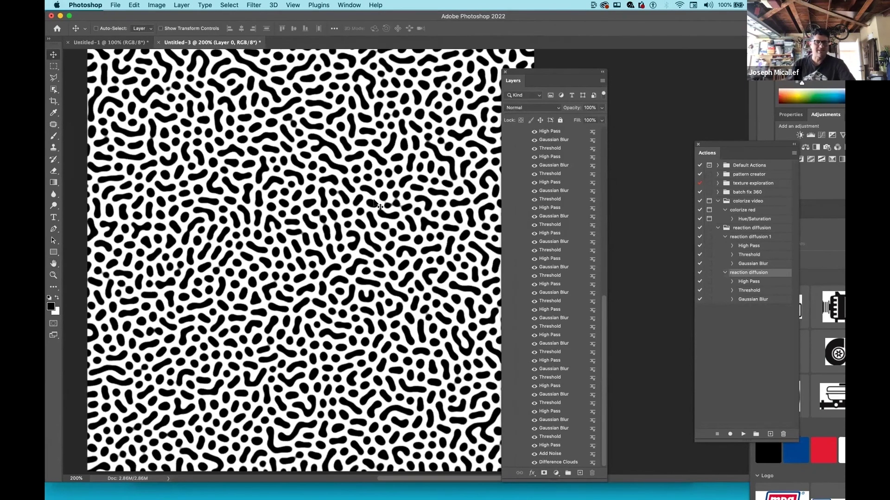